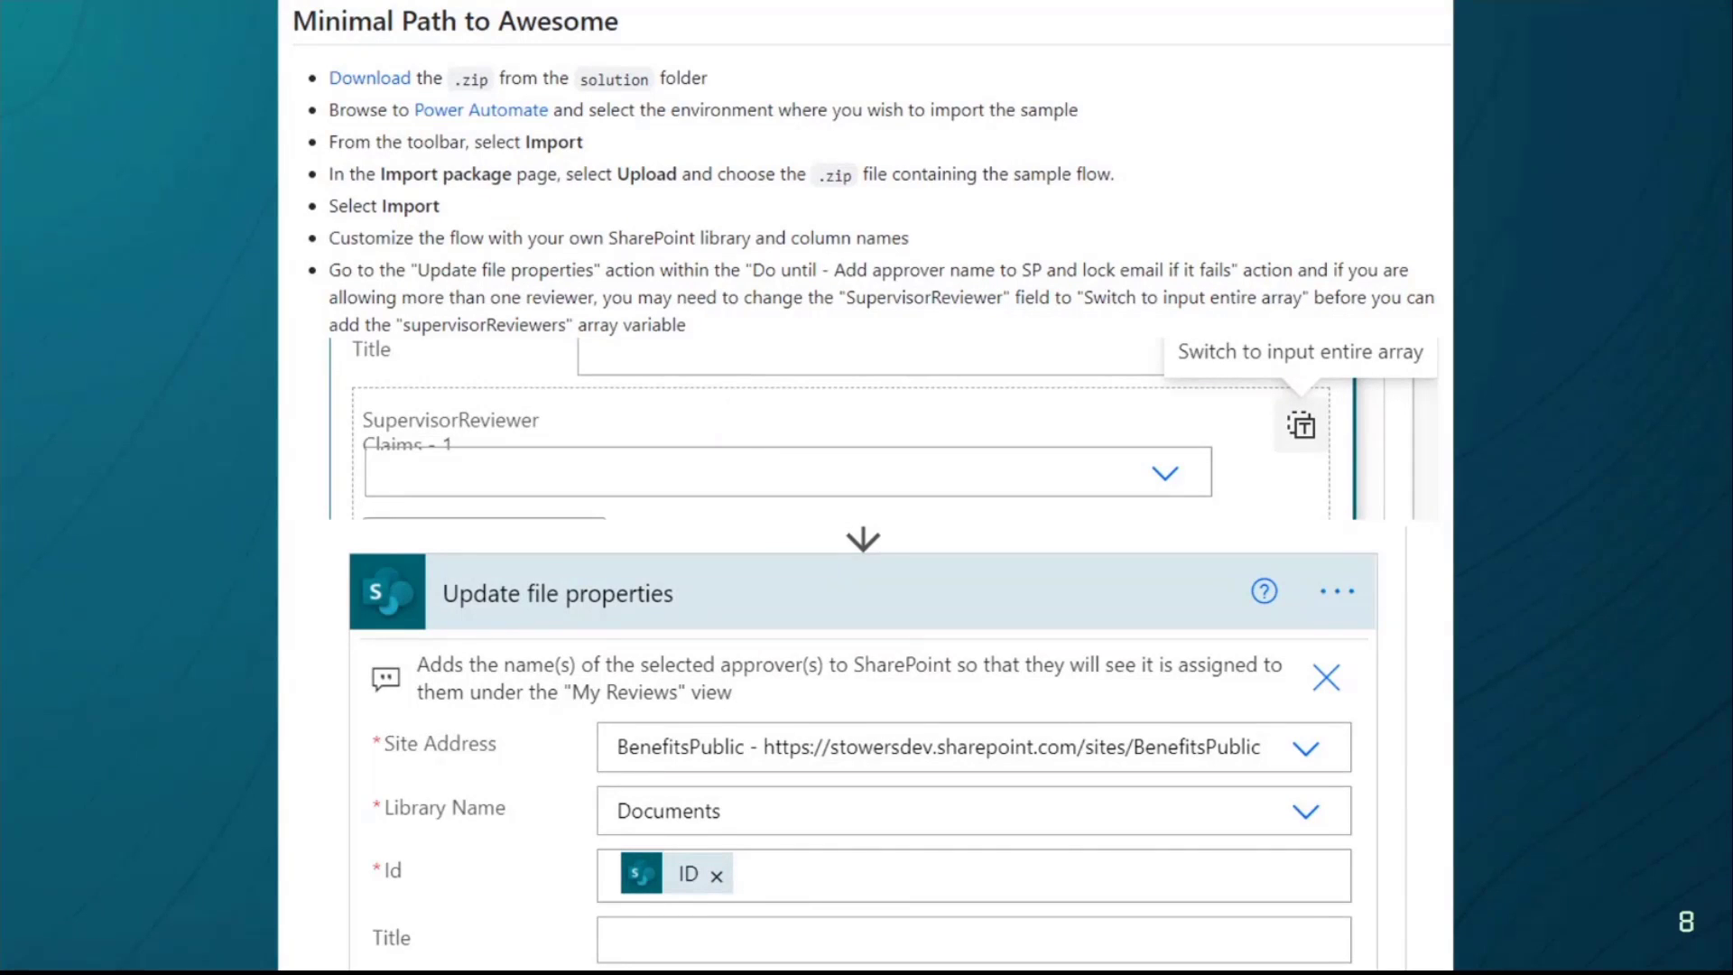
- Advance through the remaining slides, end the slide show and switch to the Chrome browser
{"action": "key", "text": "Right"}
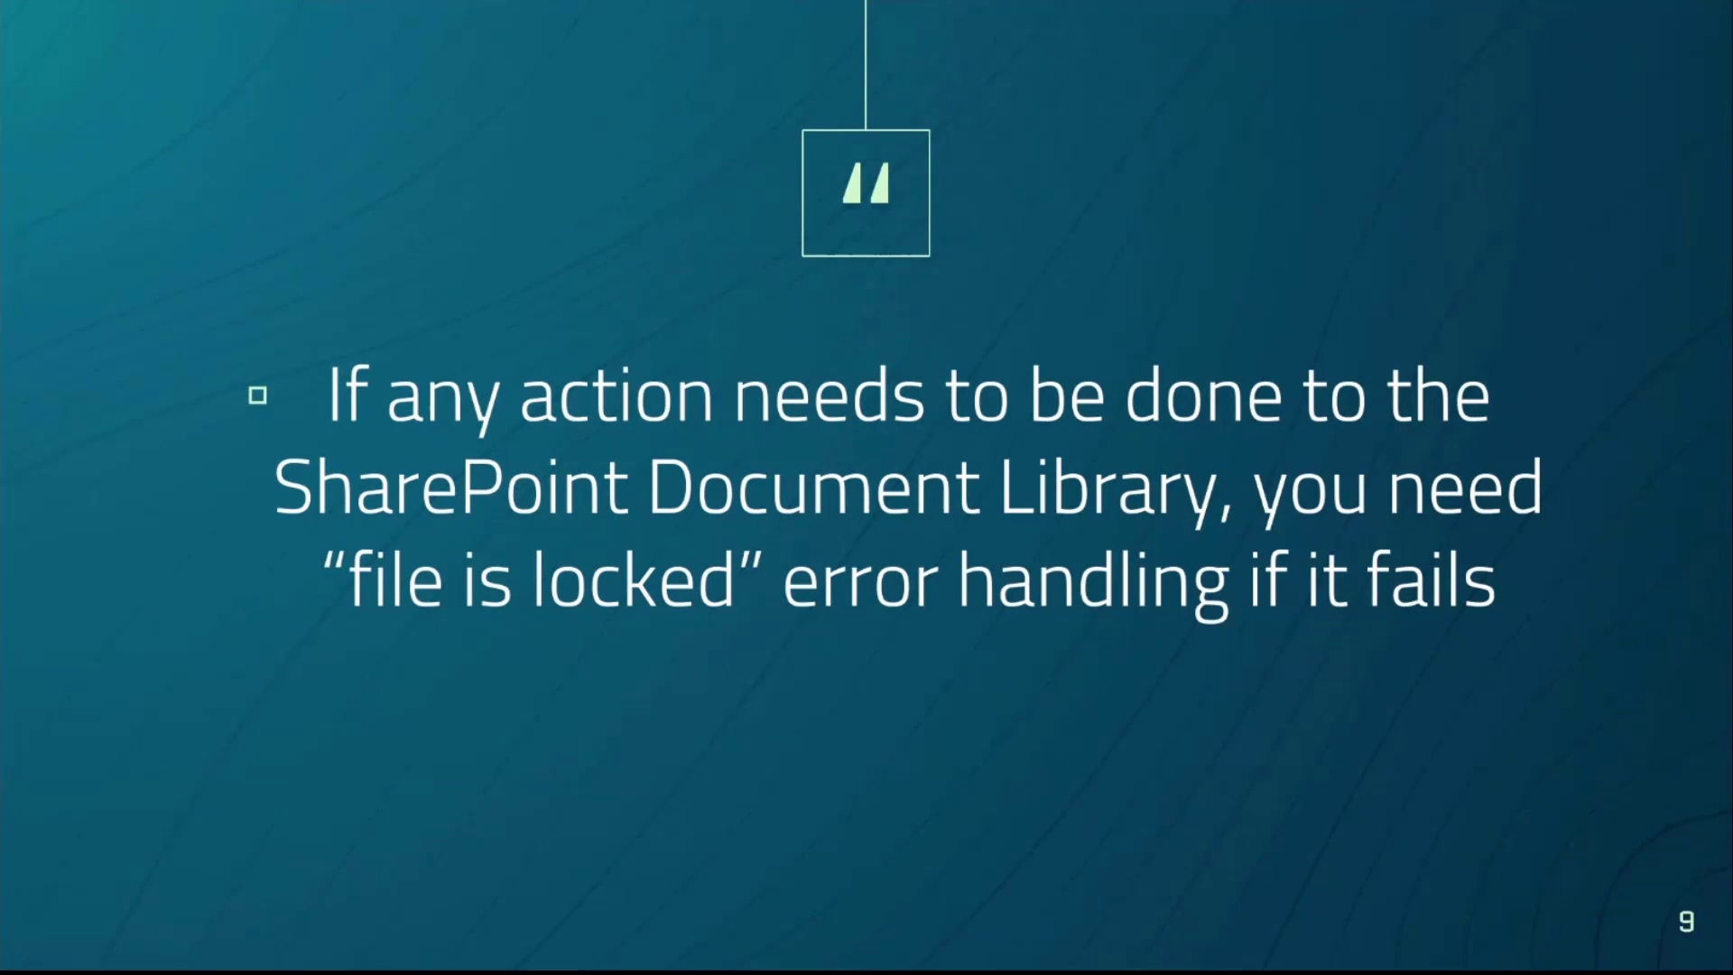
{"action": "key", "text": "Right"}
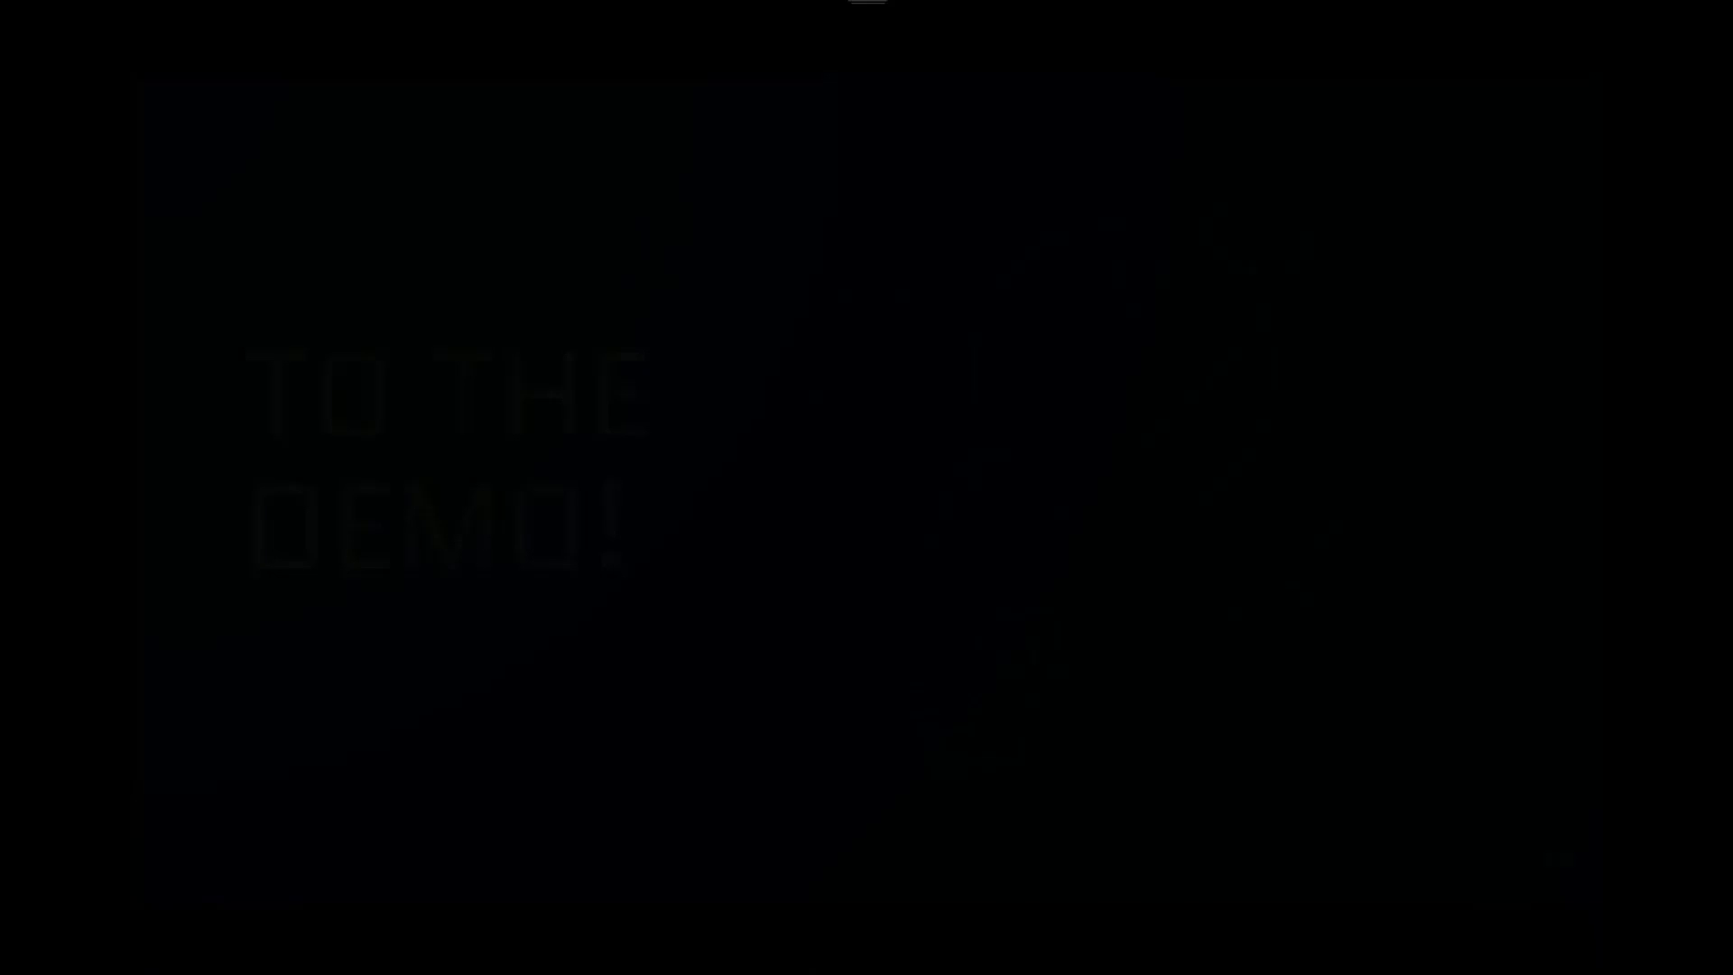
{"action": "key", "text": "Escape"}
{"action": "left_click", "coordinate": [806, 962]}
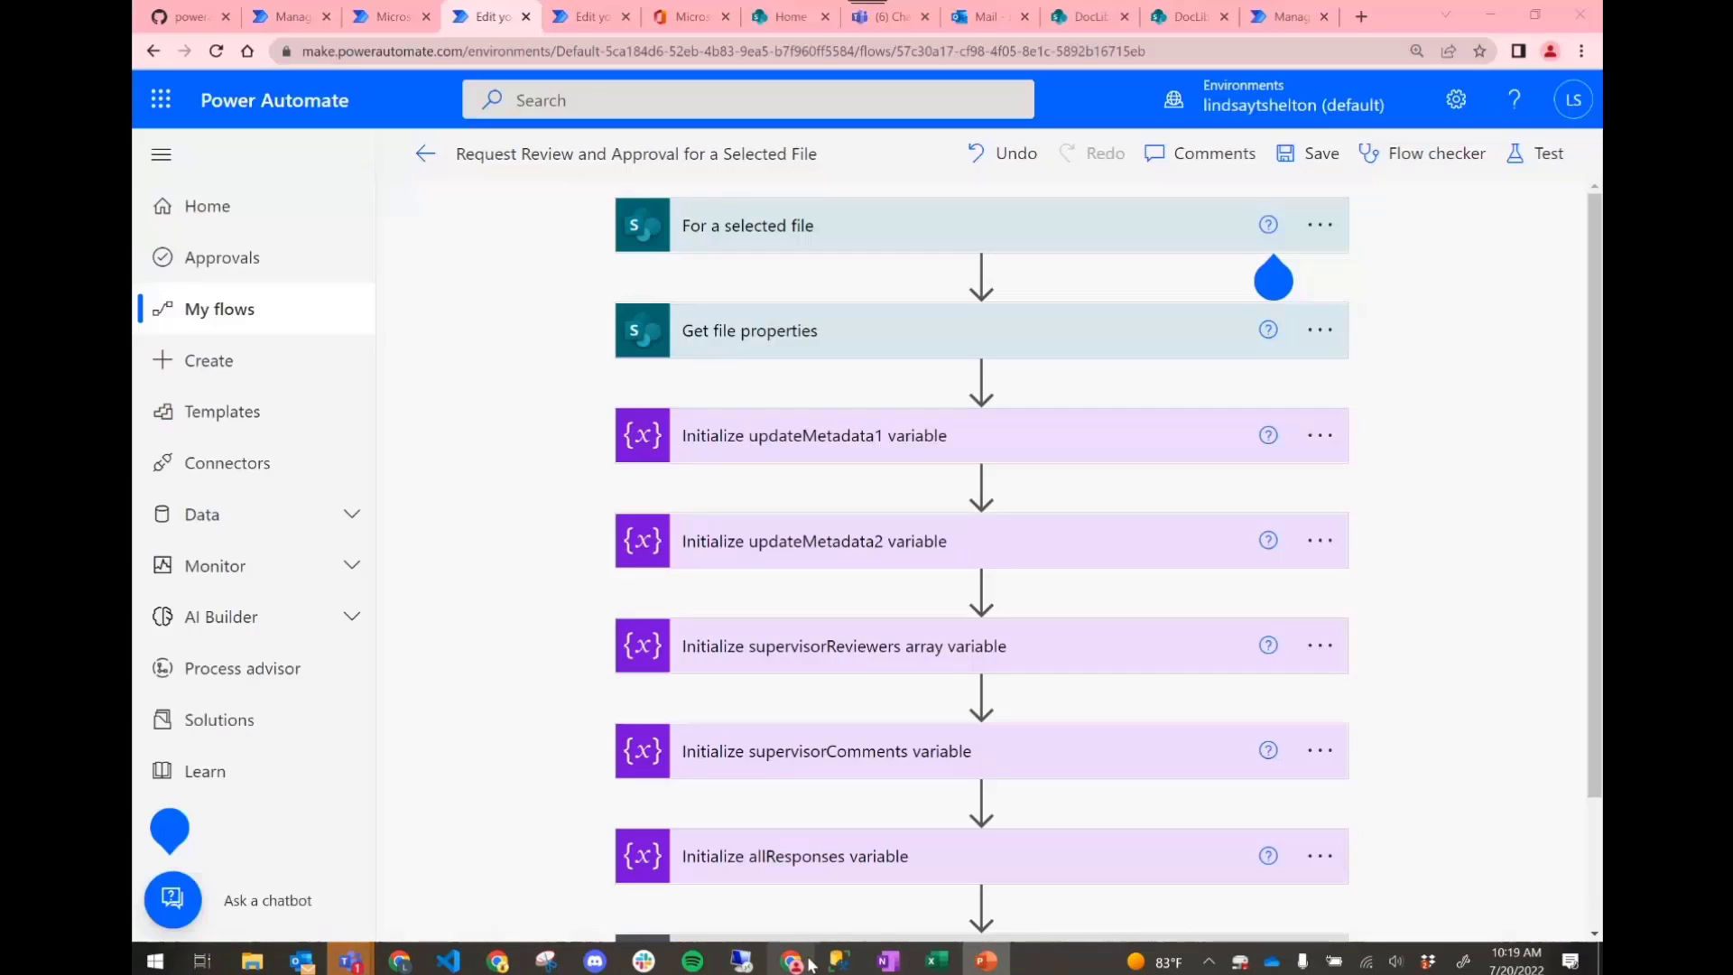
- Open RequestReviewandApprovalforaSelectedFile.zip from the sample's solution folder on GitHub
{"action": "left_click", "coordinate": [183, 16]}
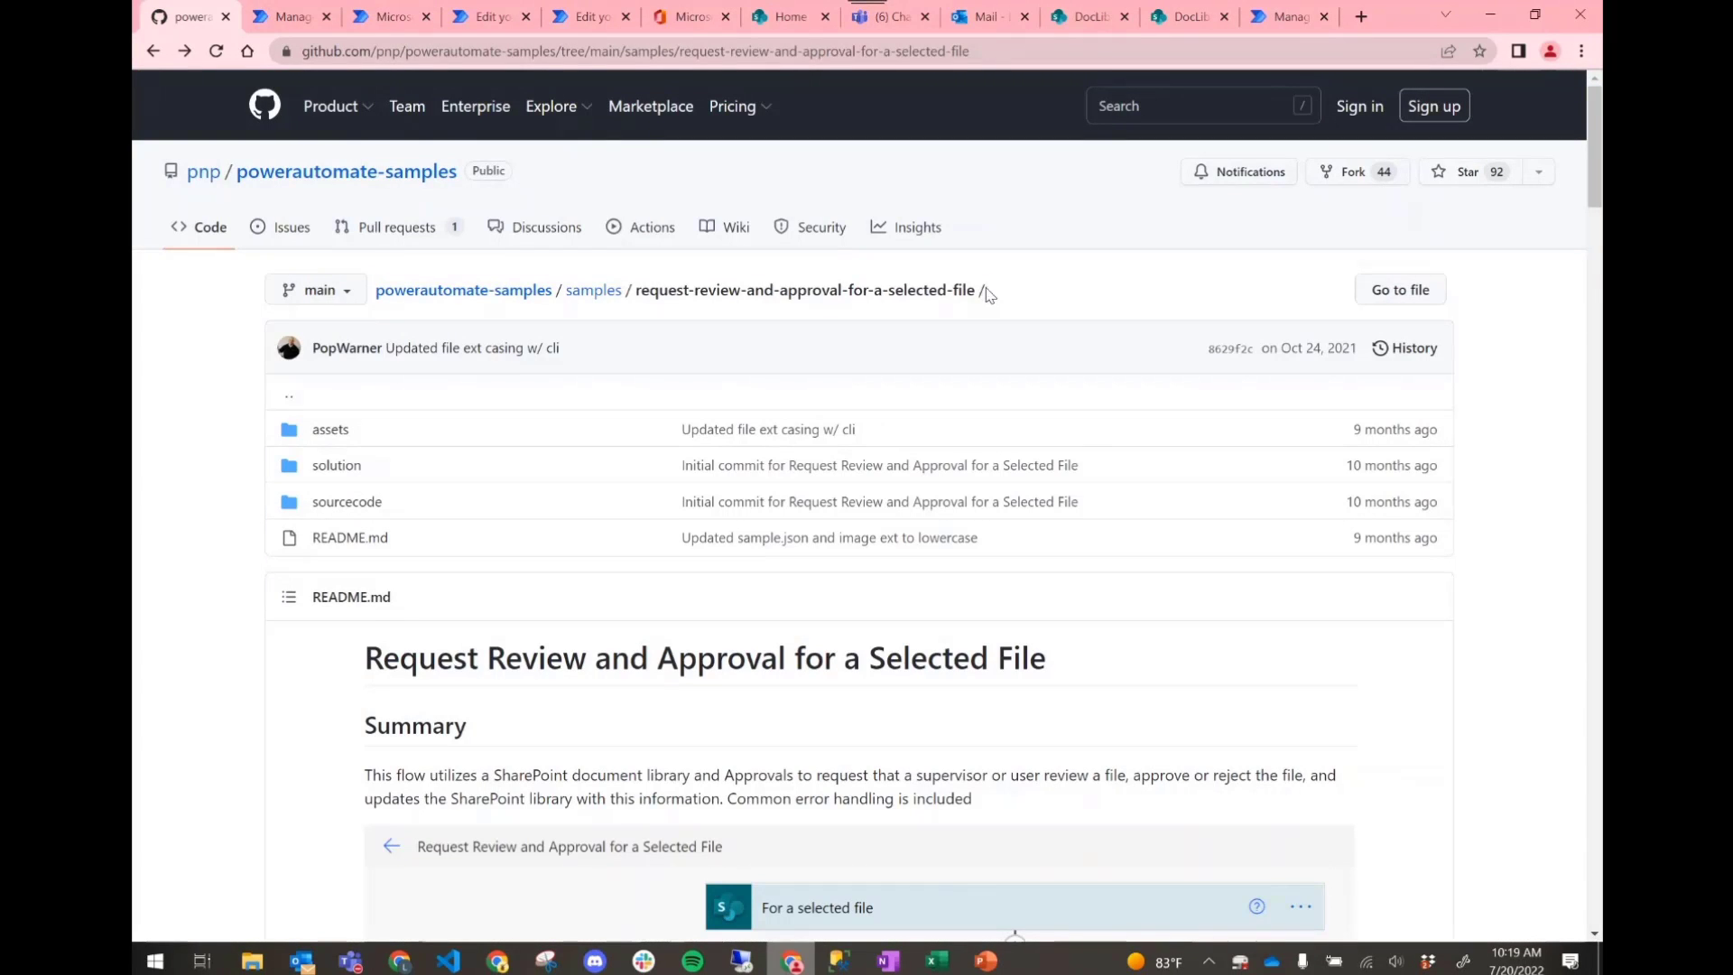
{"action": "left_click", "coordinate": [337, 464]}
{"action": "left_click", "coordinate": [528, 431]}
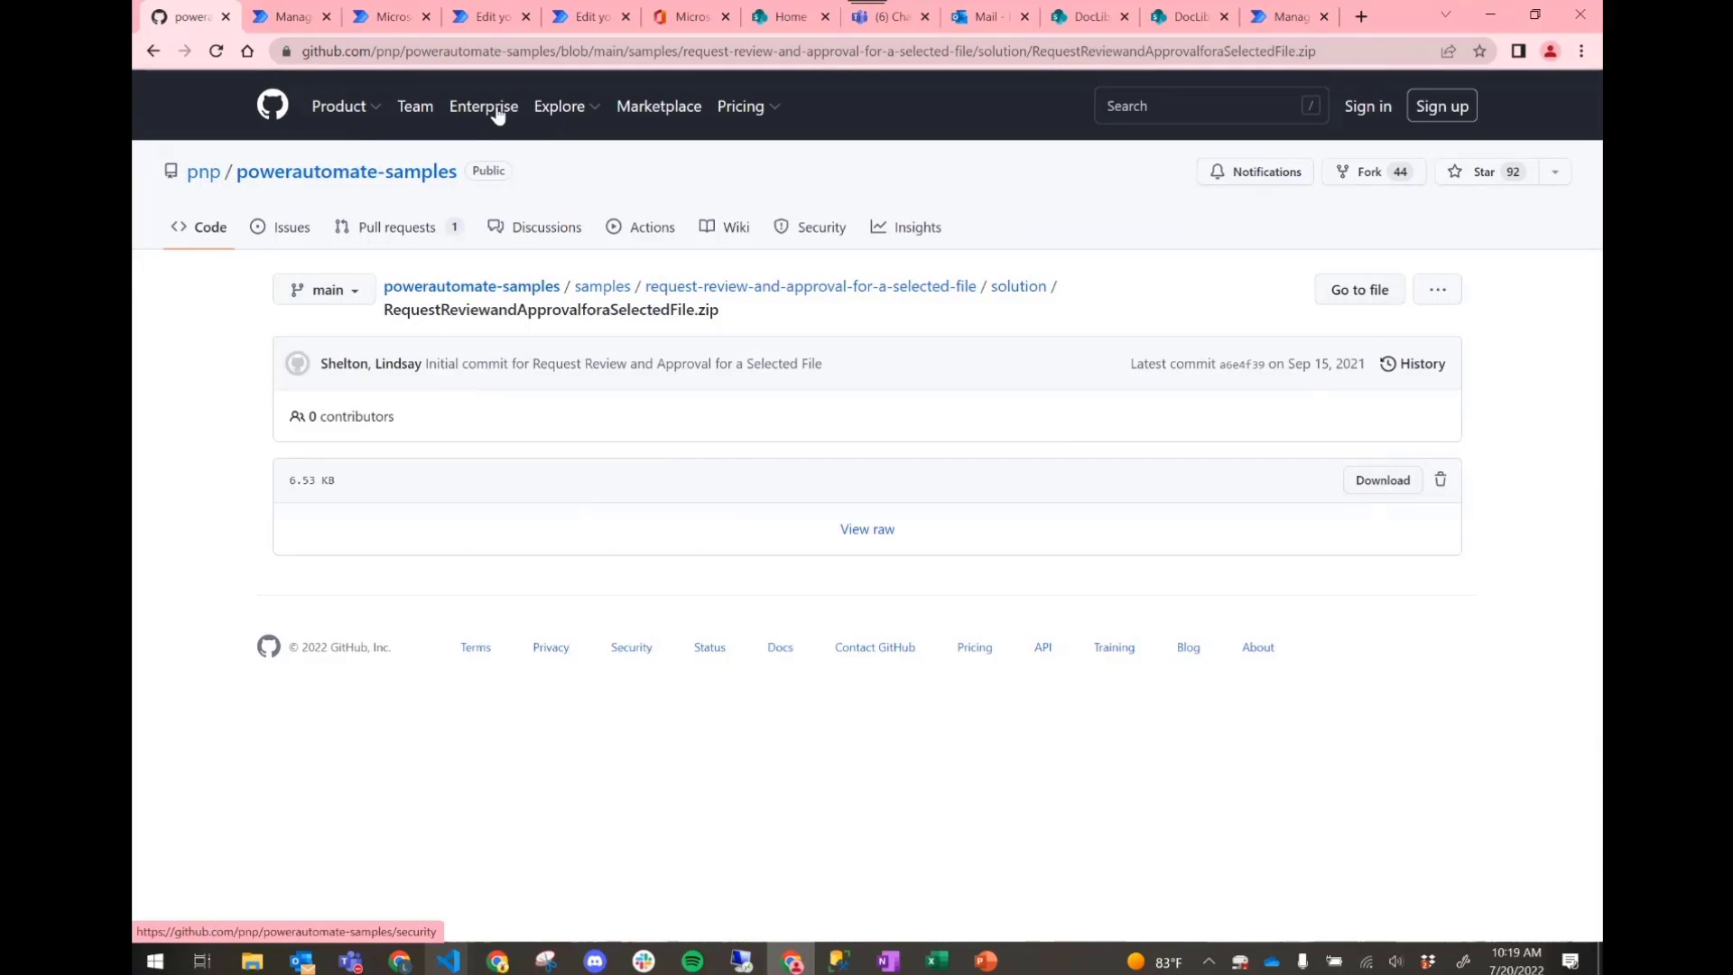
- Start a legacy package import from the Power Automate flows list
{"action": "left_click", "coordinate": [287, 16]}
{"action": "left_click", "coordinate": [650, 159]}
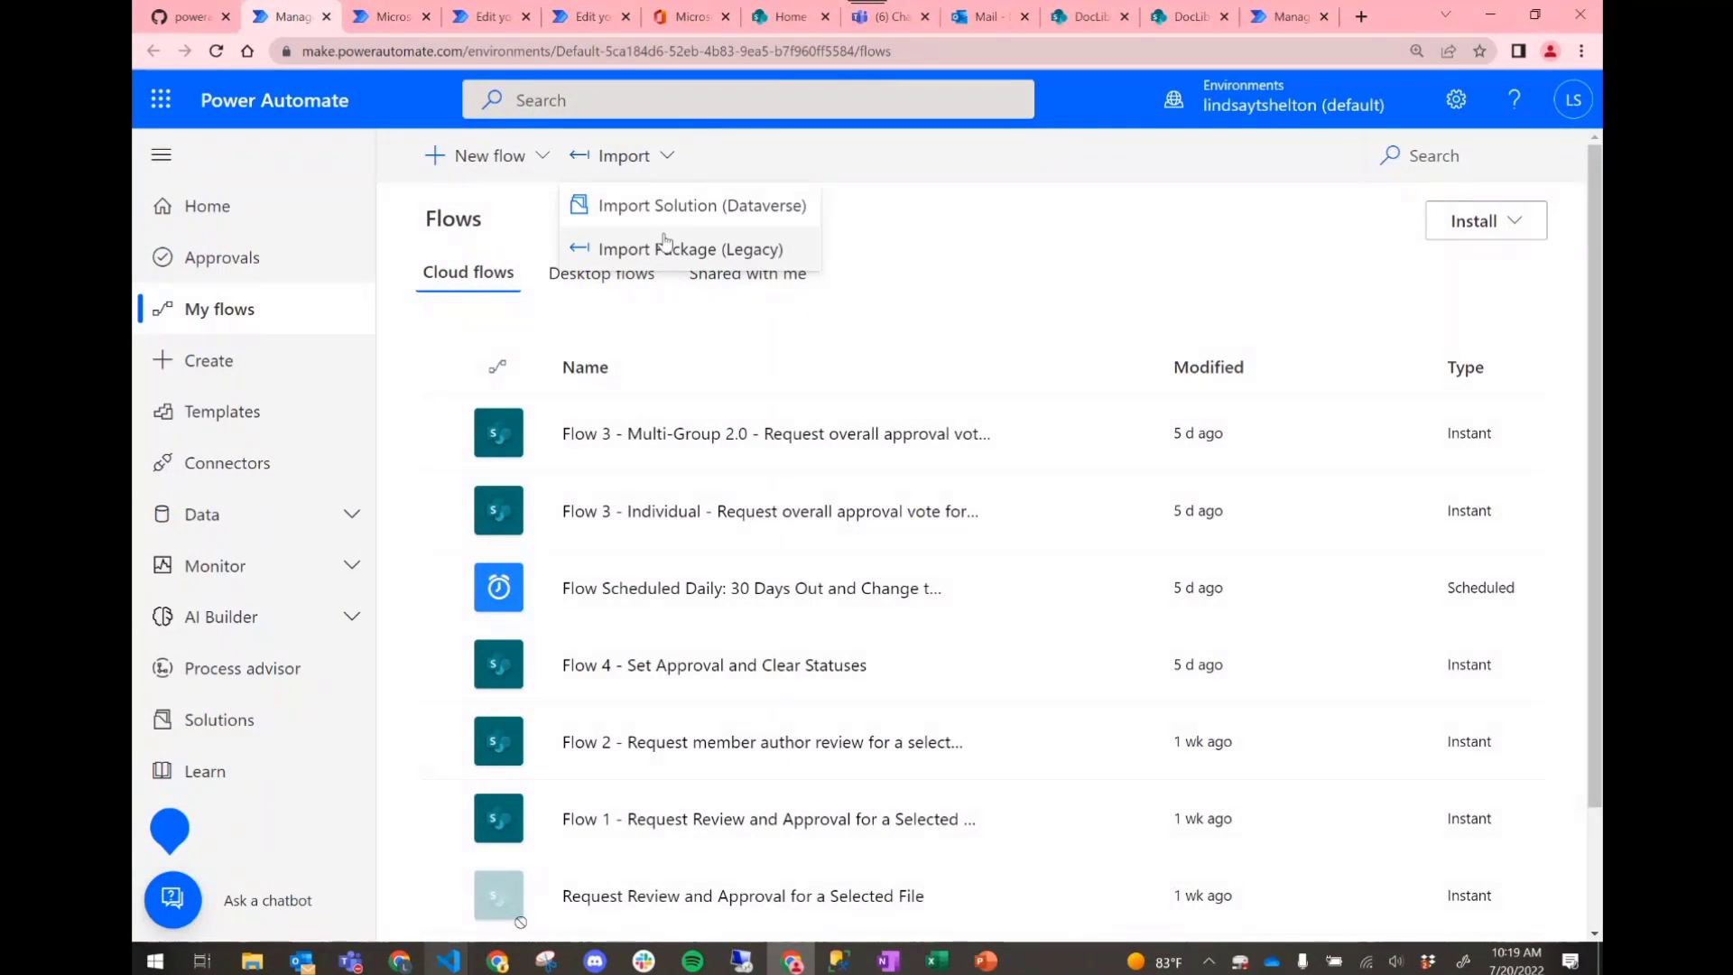
{"action": "left_click", "coordinate": [791, 257]}
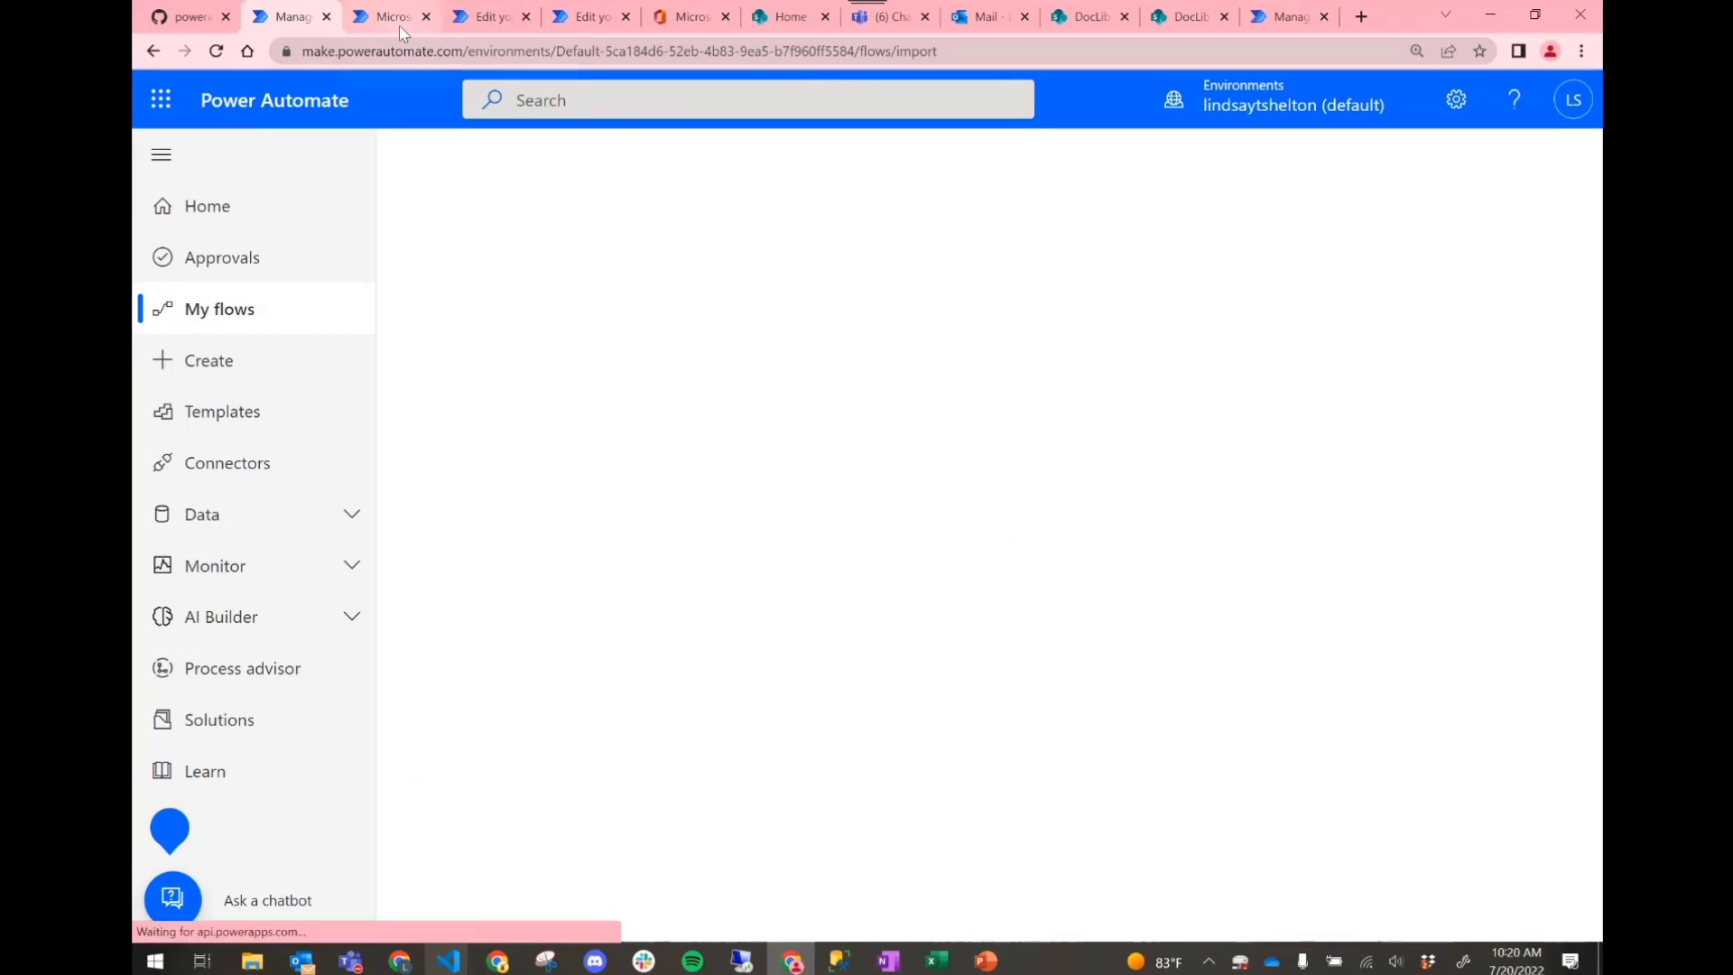
- In the uploaded package, set the Request Review and Approval for a Selected File flow to Create as new and save the import setup
{"action": "scroll", "coordinate": [939, 571], "scroll_direction": "down", "scroll_amount": 4}
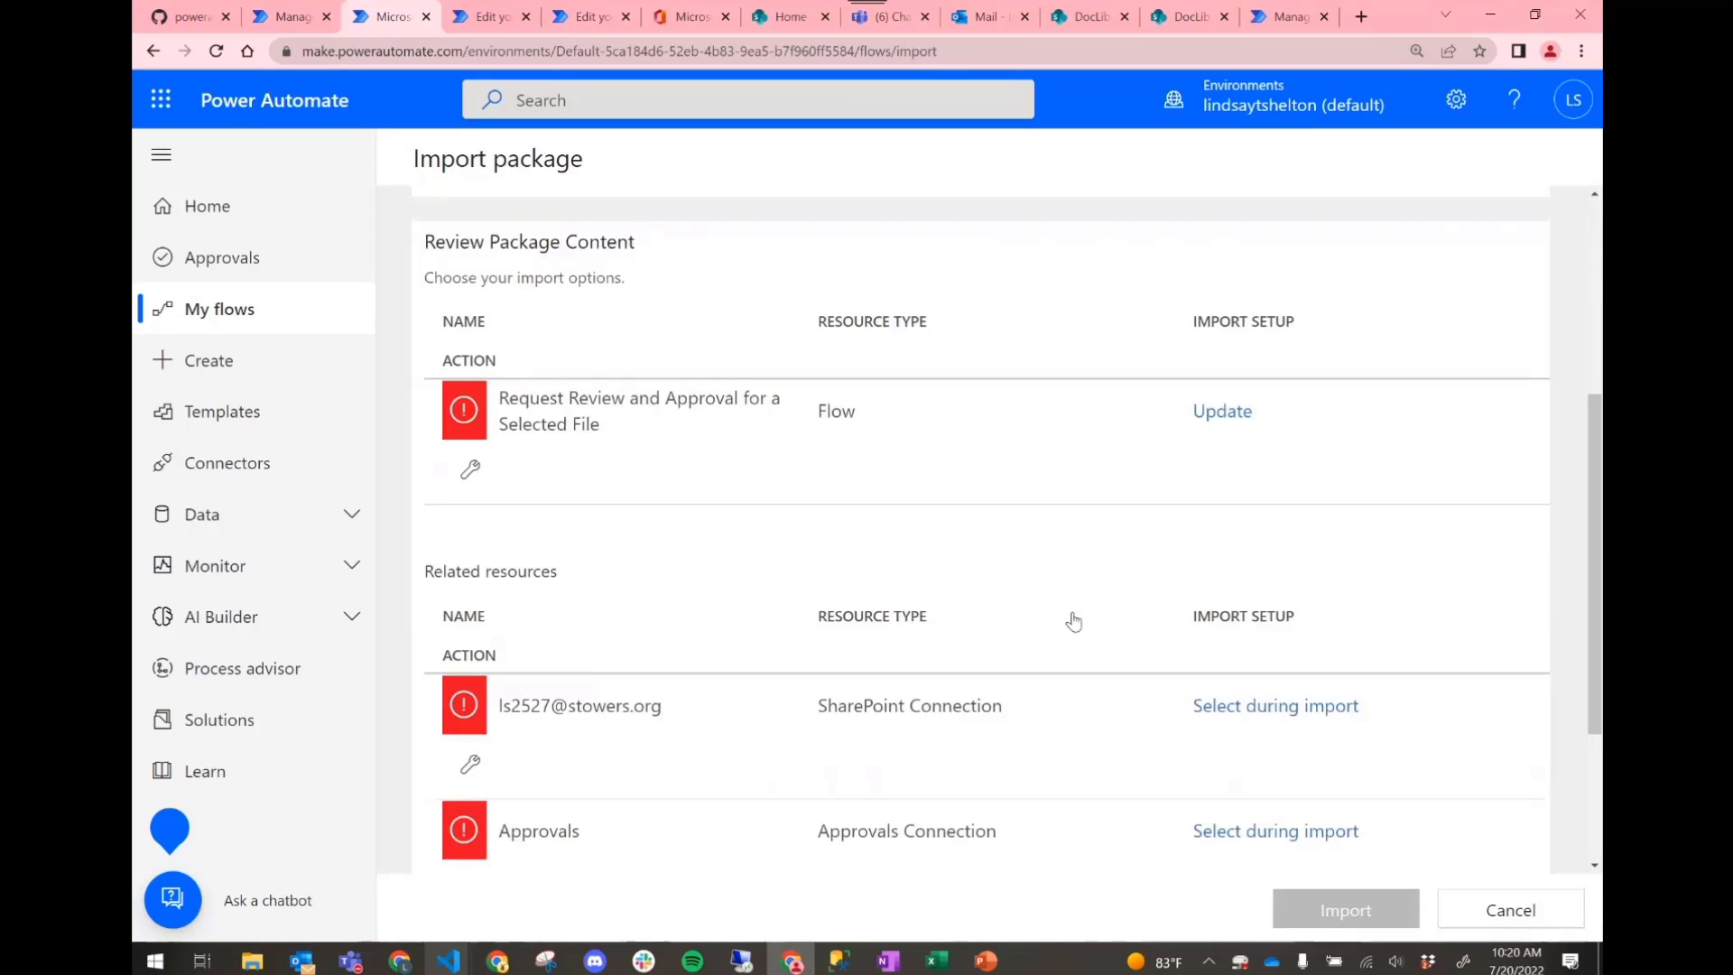
{"action": "left_click", "coordinate": [1216, 414]}
{"action": "left_click", "coordinate": [1183, 341]}
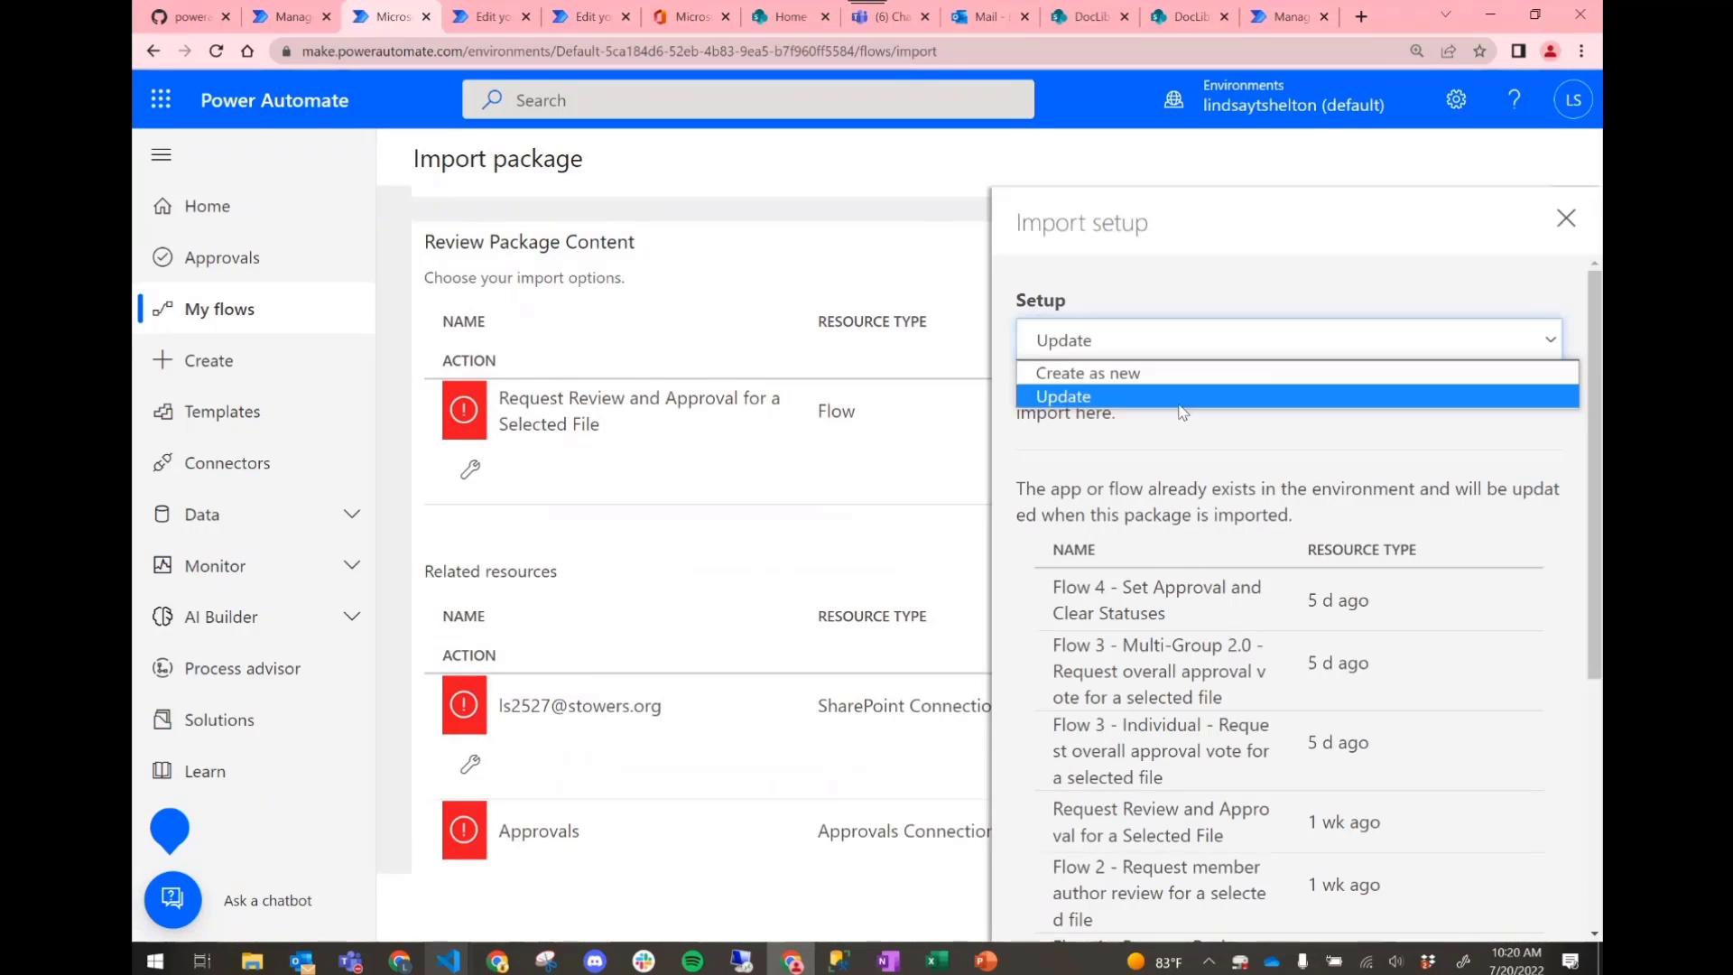
{"action": "left_click", "coordinate": [1173, 373]}
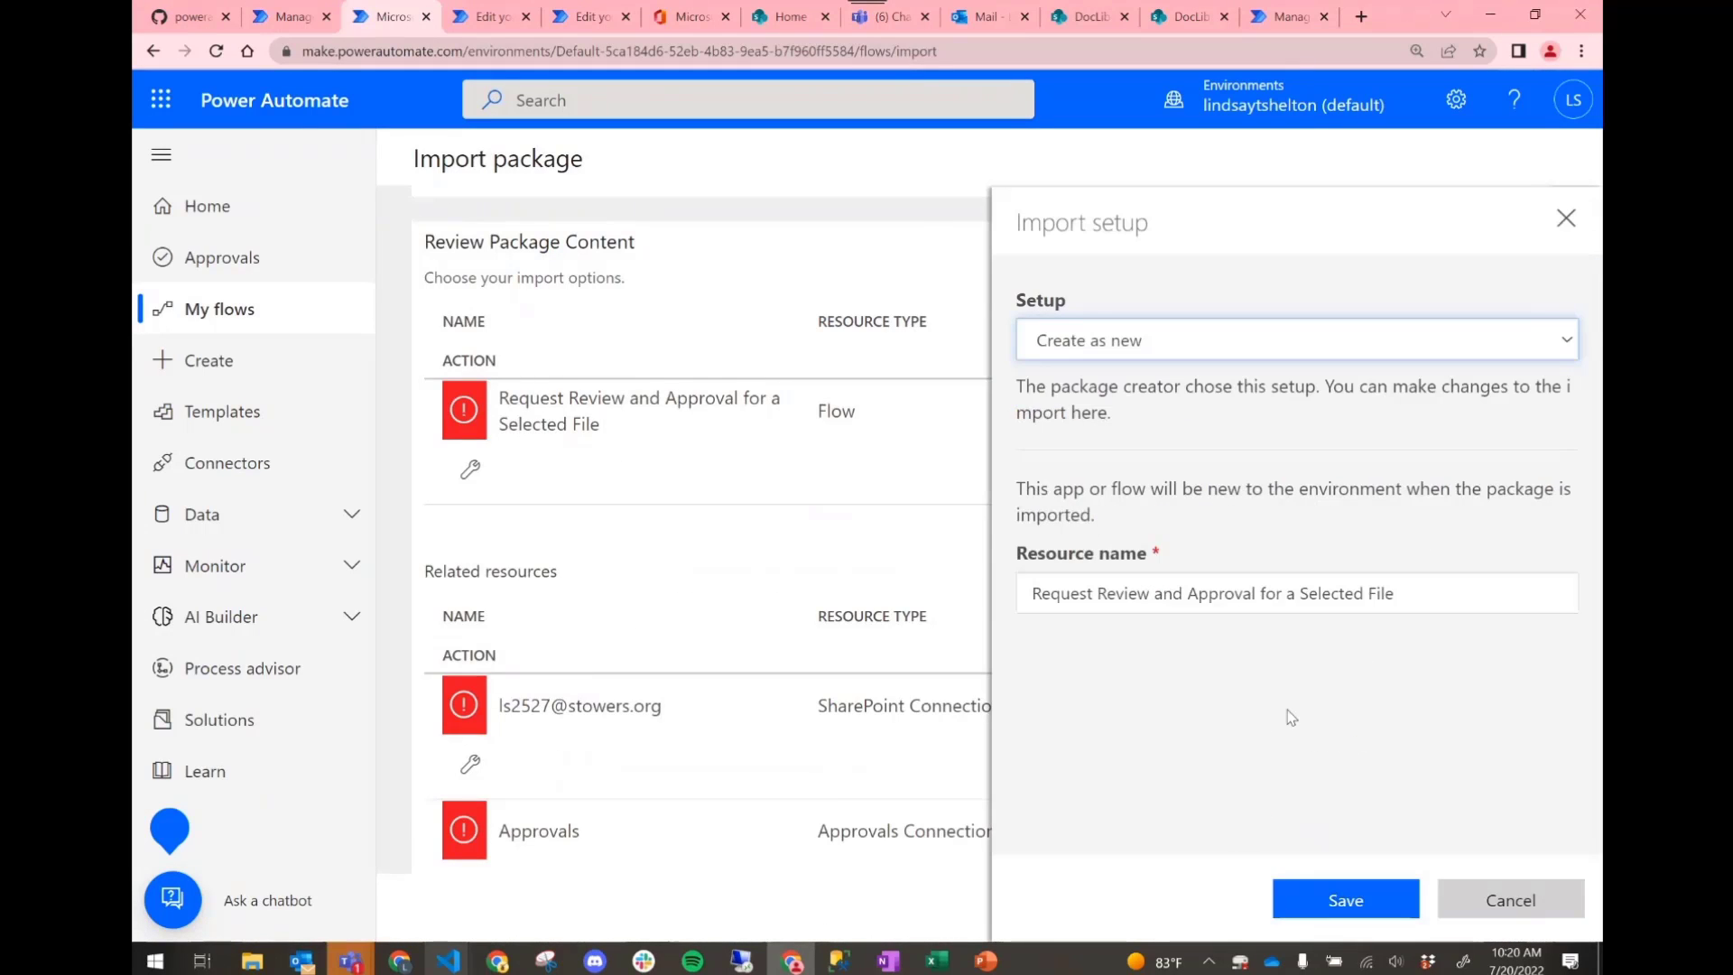
{"action": "left_click", "coordinate": [1353, 899]}
{"action": "scroll", "coordinate": [1230, 615], "scroll_direction": "down", "scroll_amount": 2}
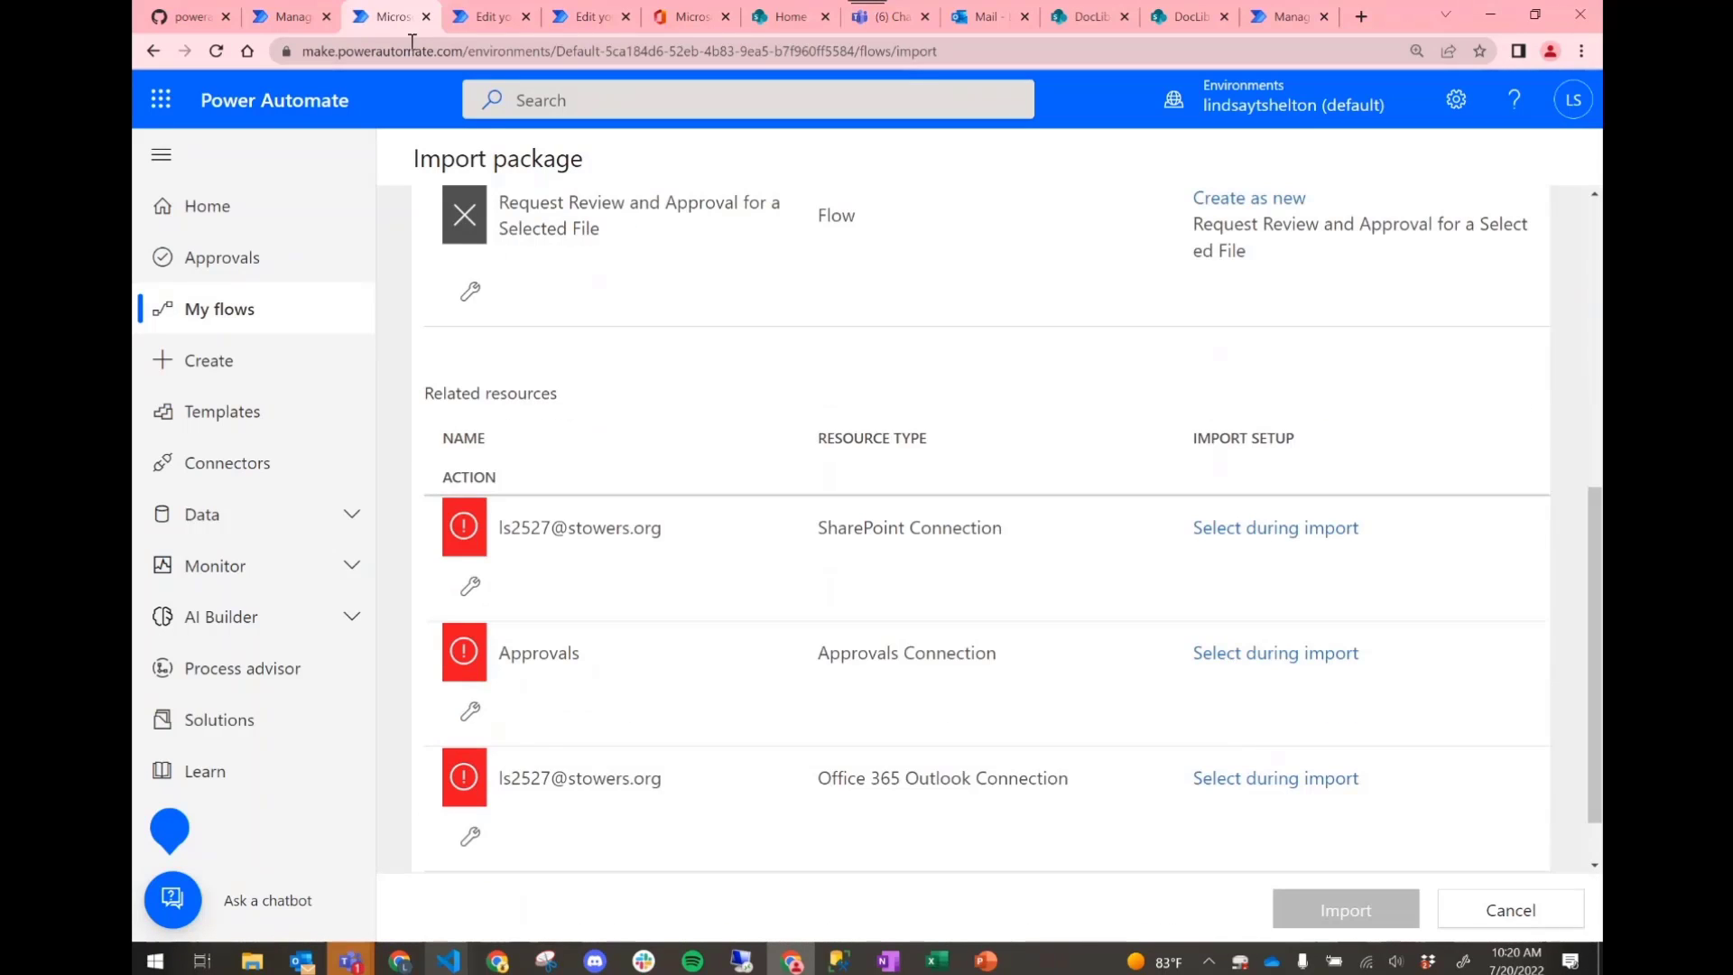
- In the flow editor, set the For a selected file trigger's site address to the DocLibrary site and its library name to Documents
{"action": "left_click", "coordinate": [487, 18]}
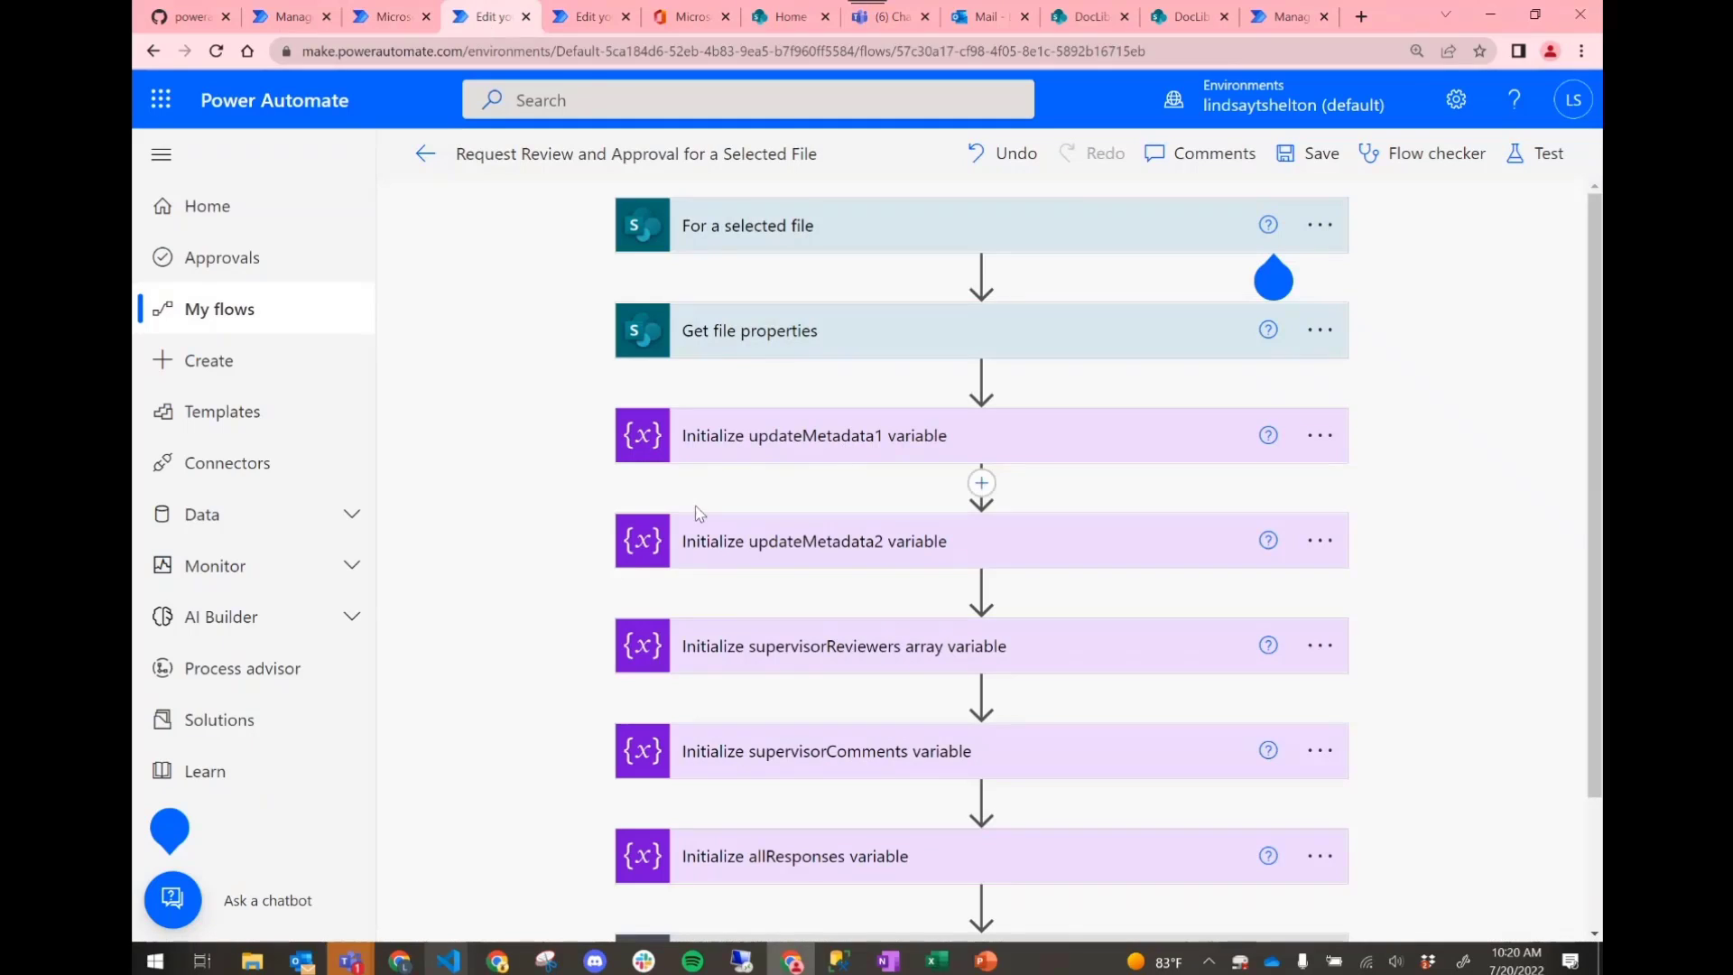
{"action": "left_click", "coordinate": [856, 229]}
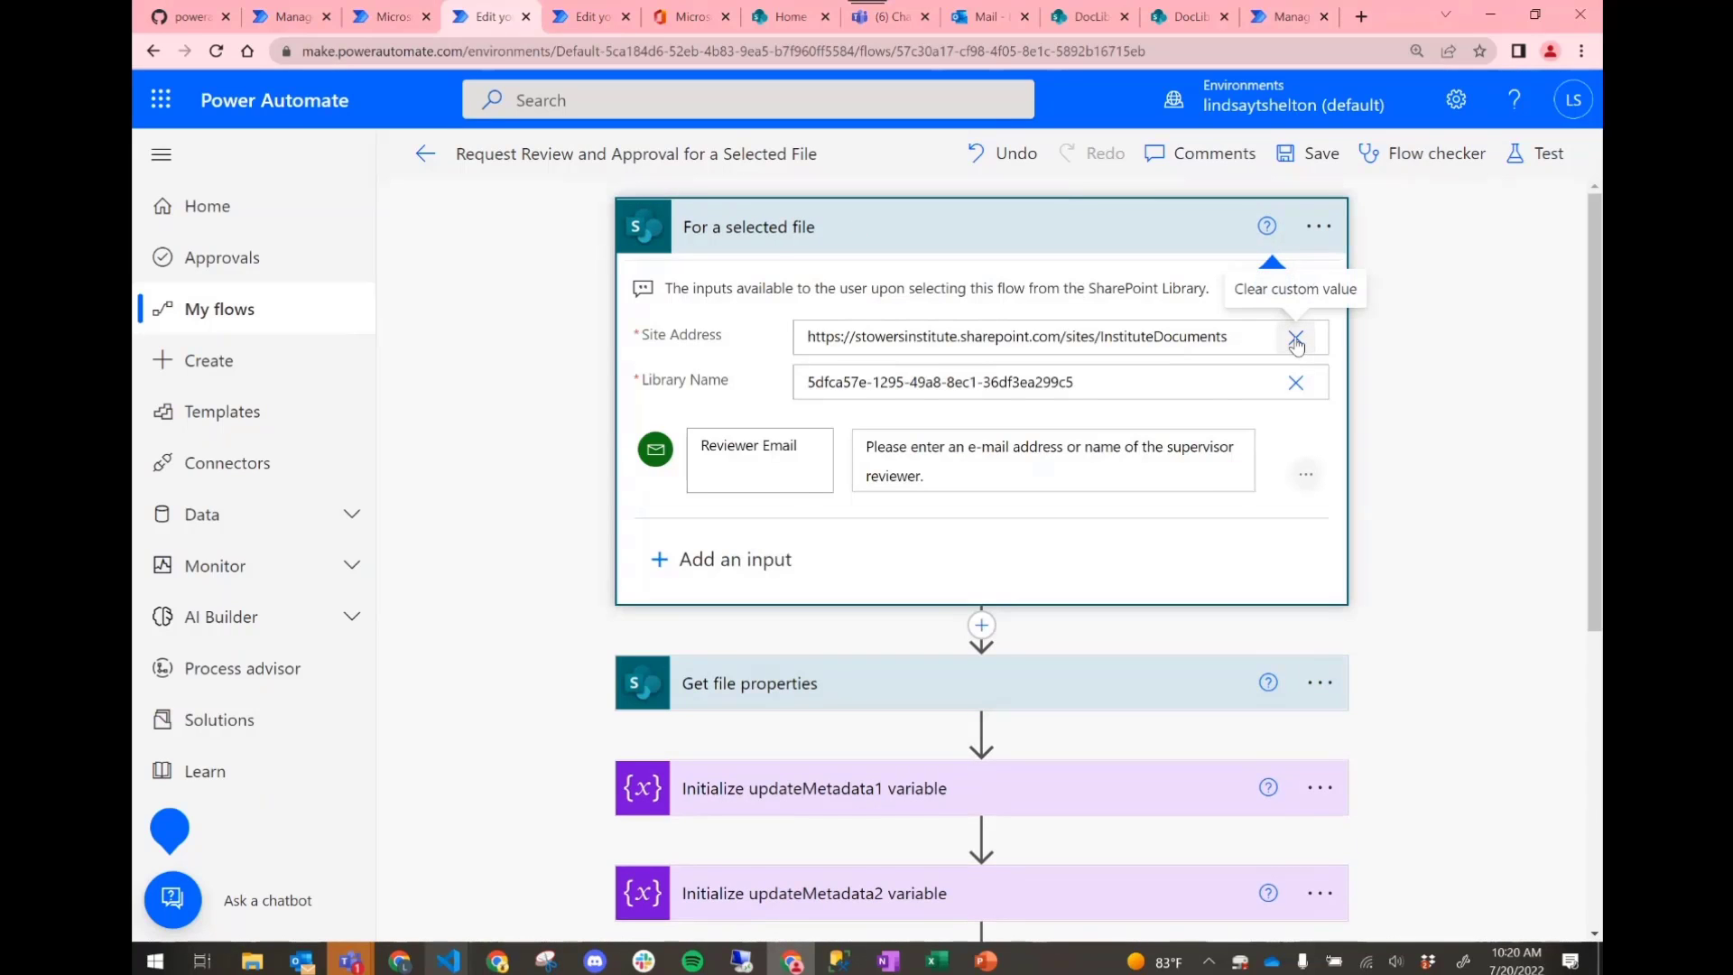
{"action": "left_click", "coordinate": [1296, 338]}
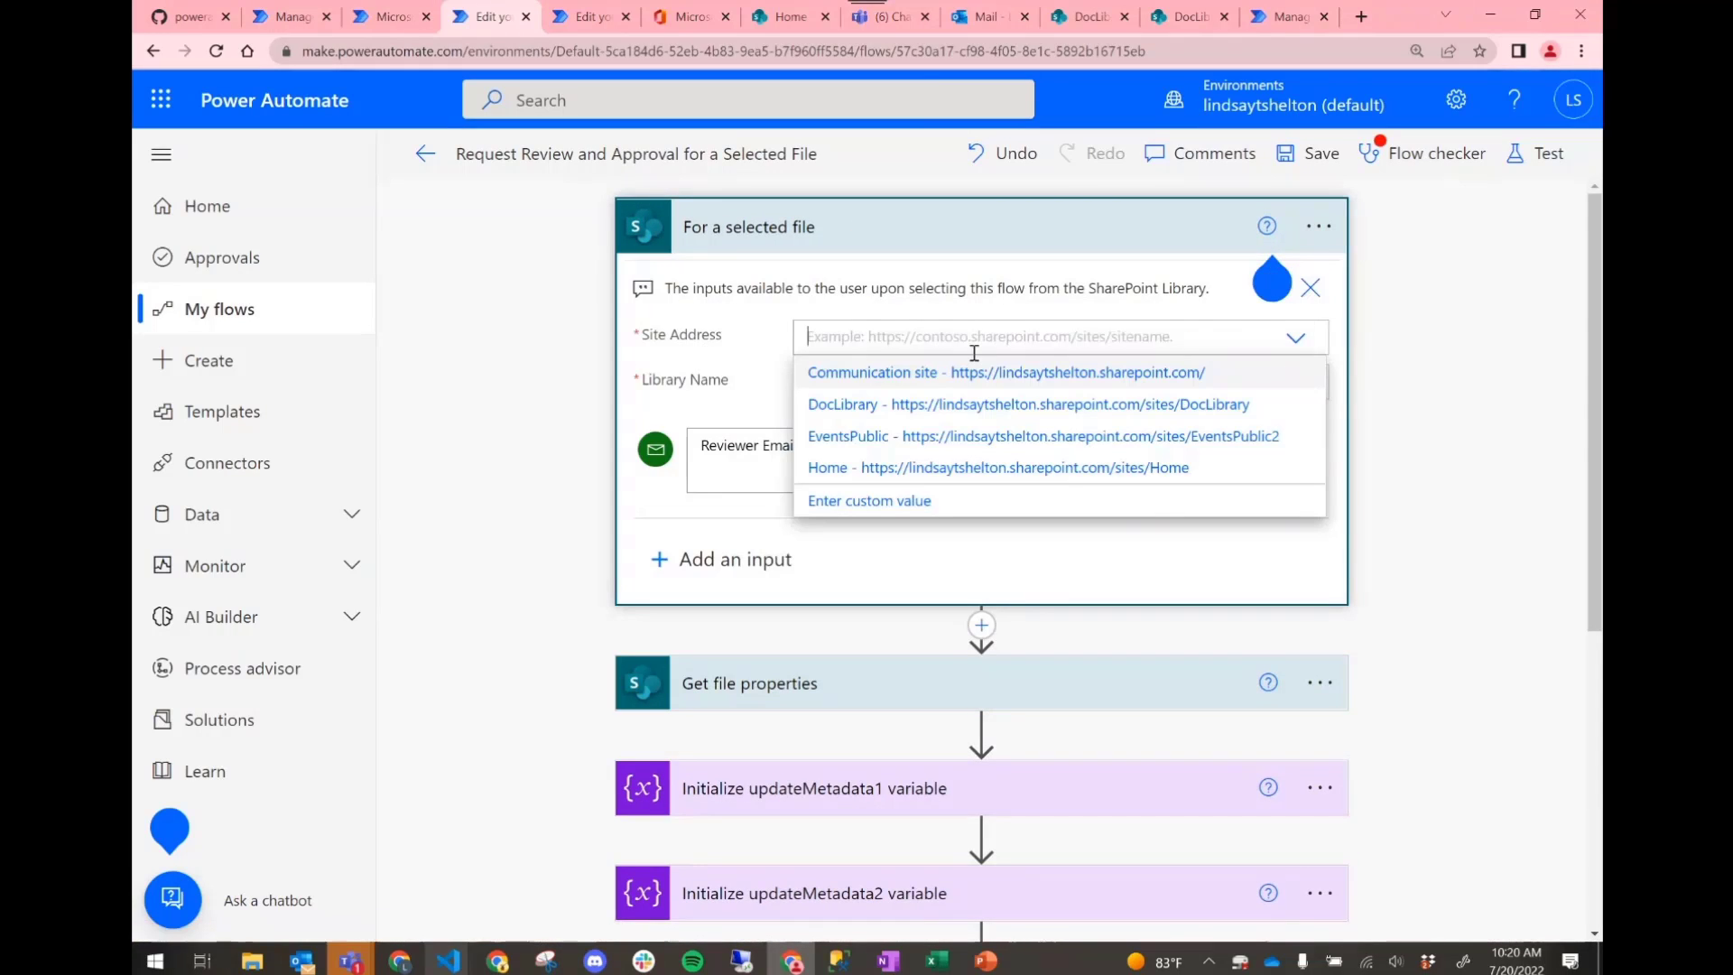
{"action": "left_click", "coordinate": [984, 404]}
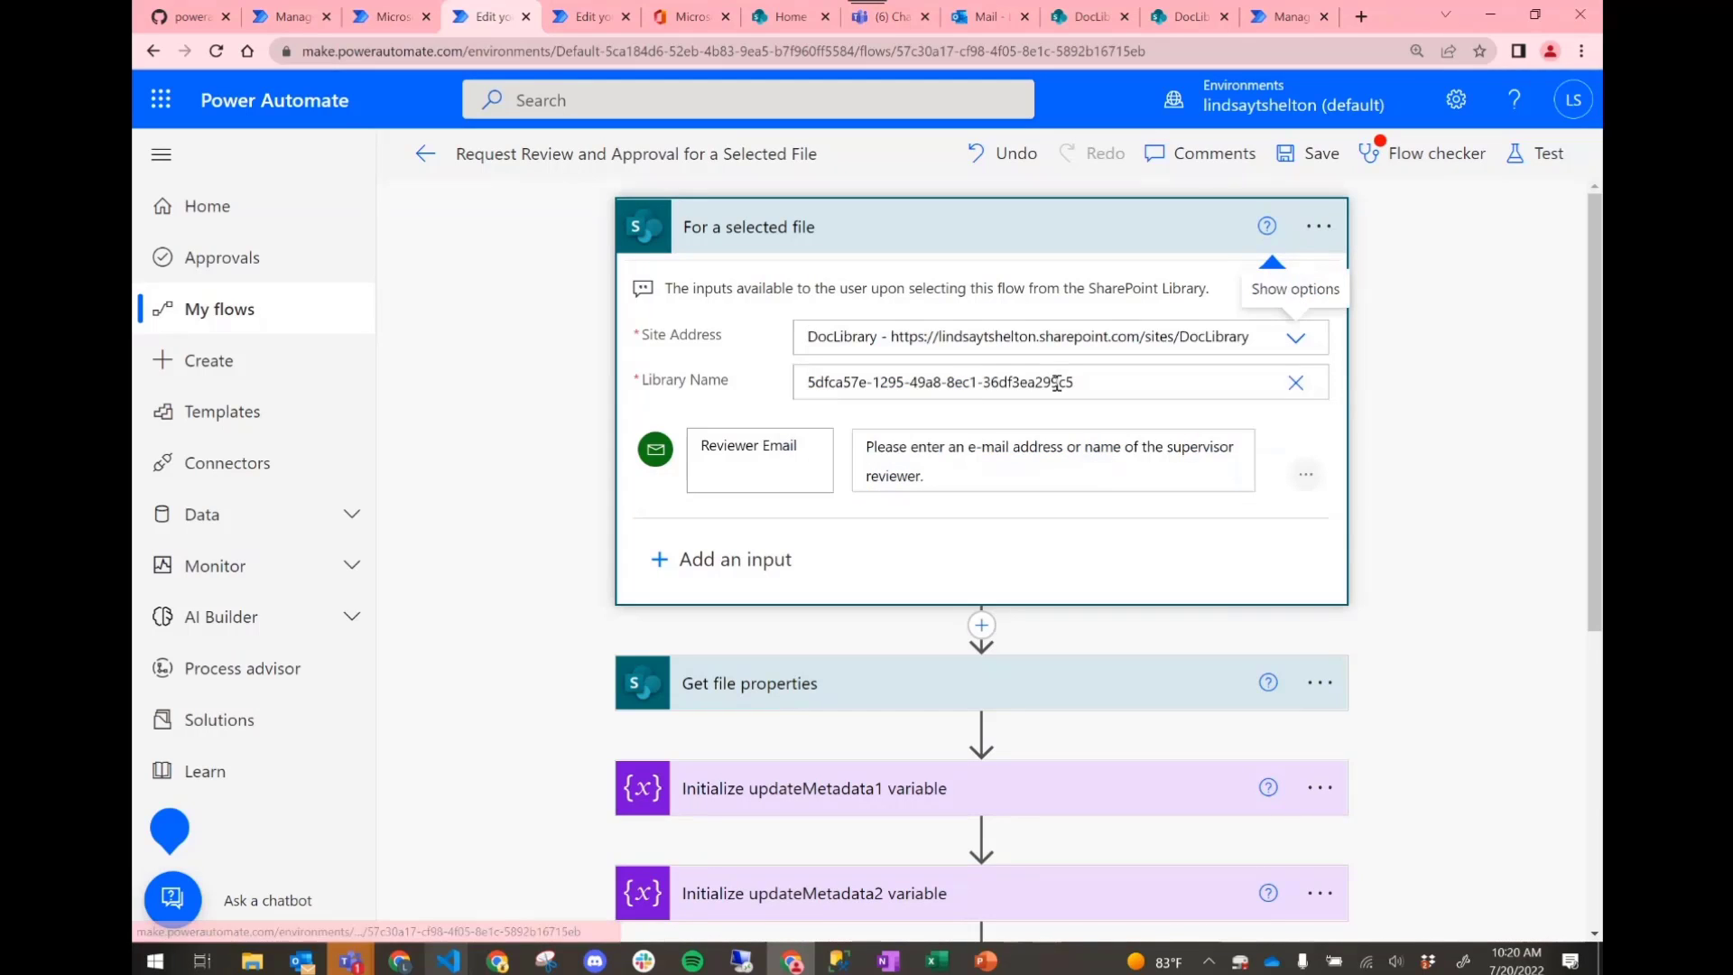
{"action": "left_click", "coordinate": [1296, 383]}
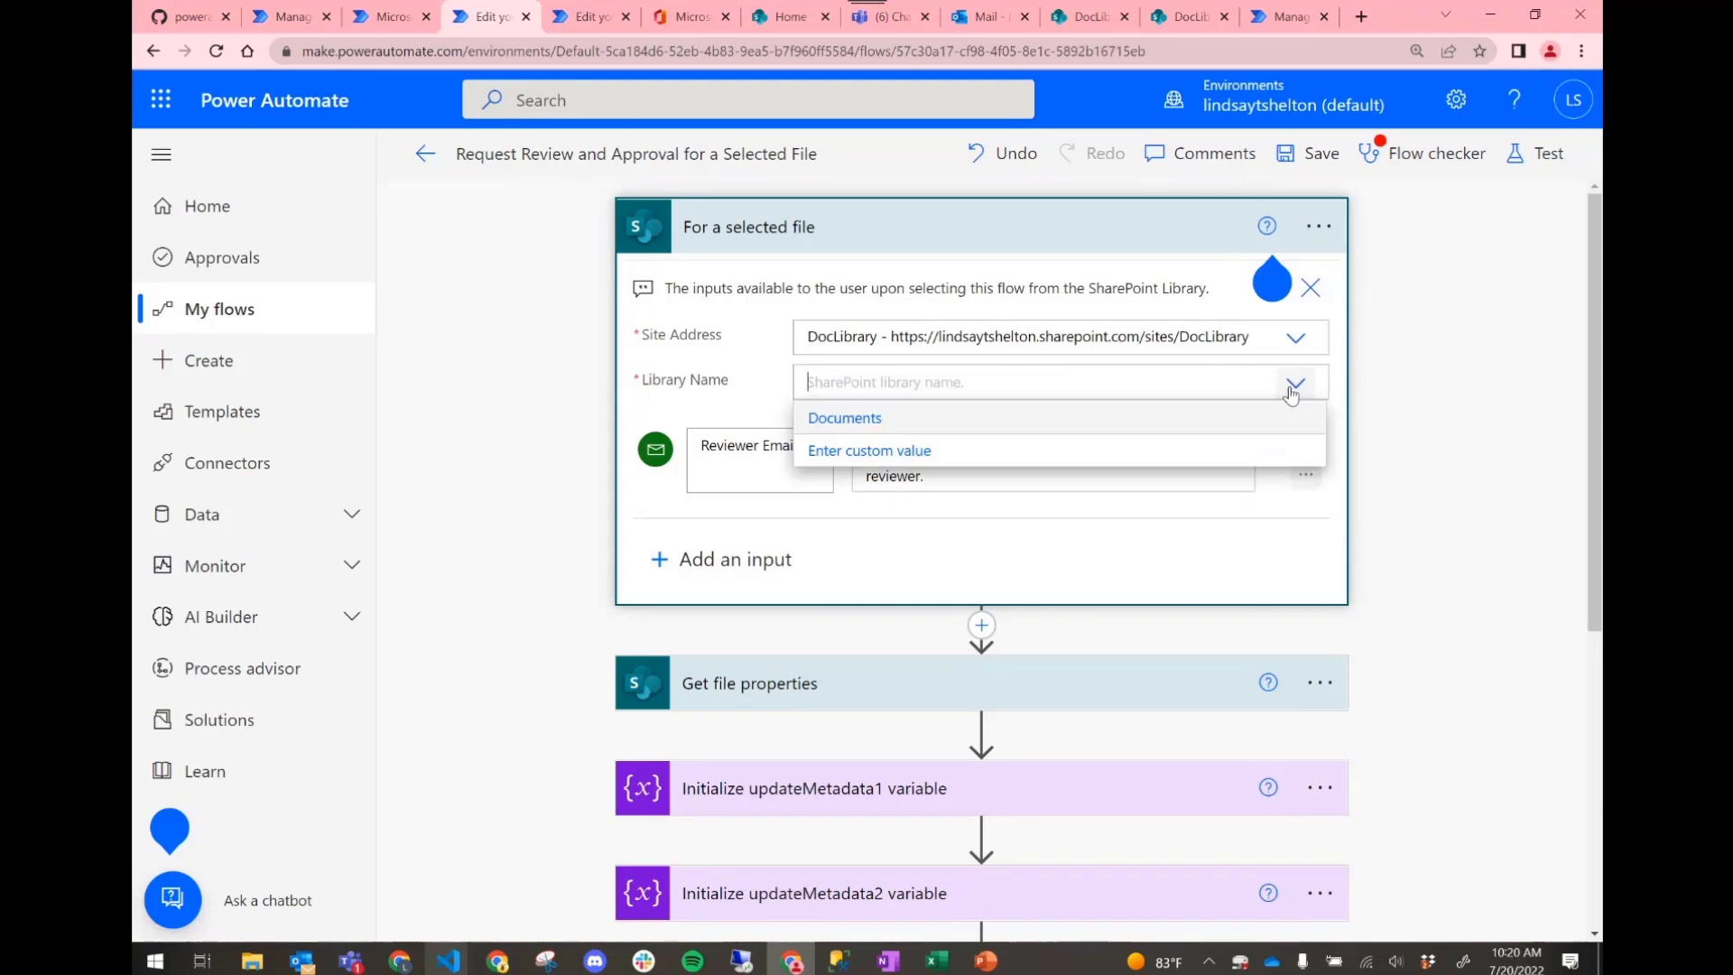
{"action": "left_click", "coordinate": [868, 430]}
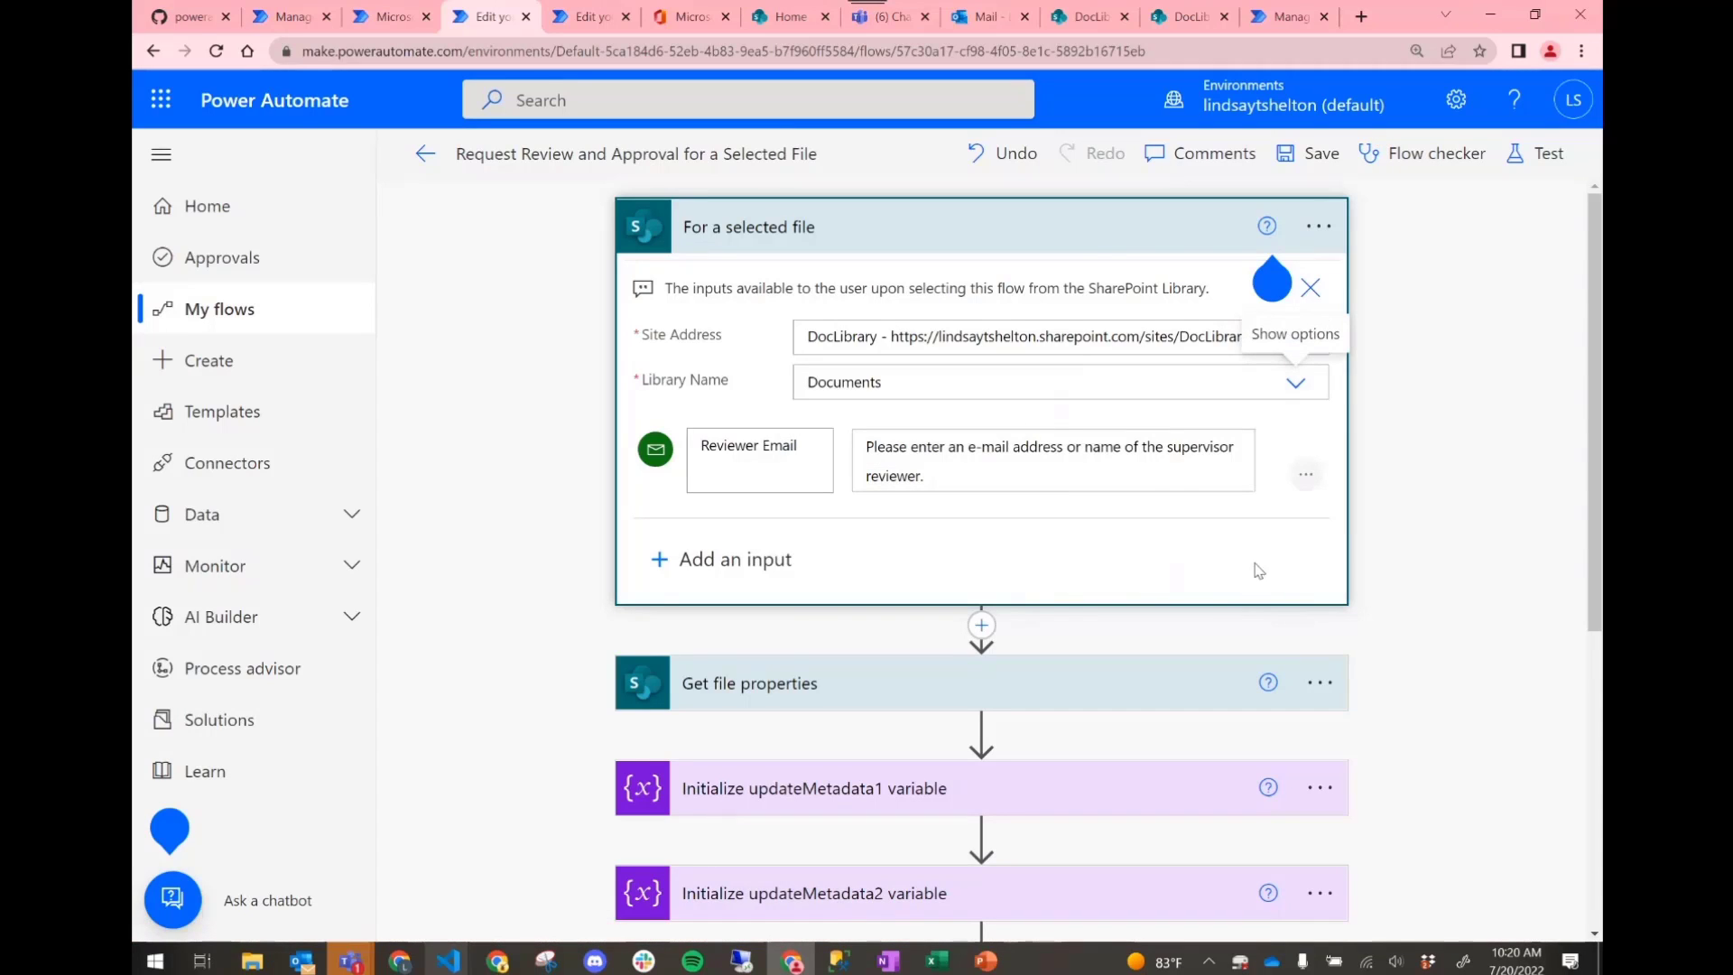
- Examine the trigger's Reviewer Email input and the settings of the Initialize updateMetadata1 variable action
{"action": "scroll", "coordinate": [1153, 580], "scroll_direction": "down", "scroll_amount": 3}
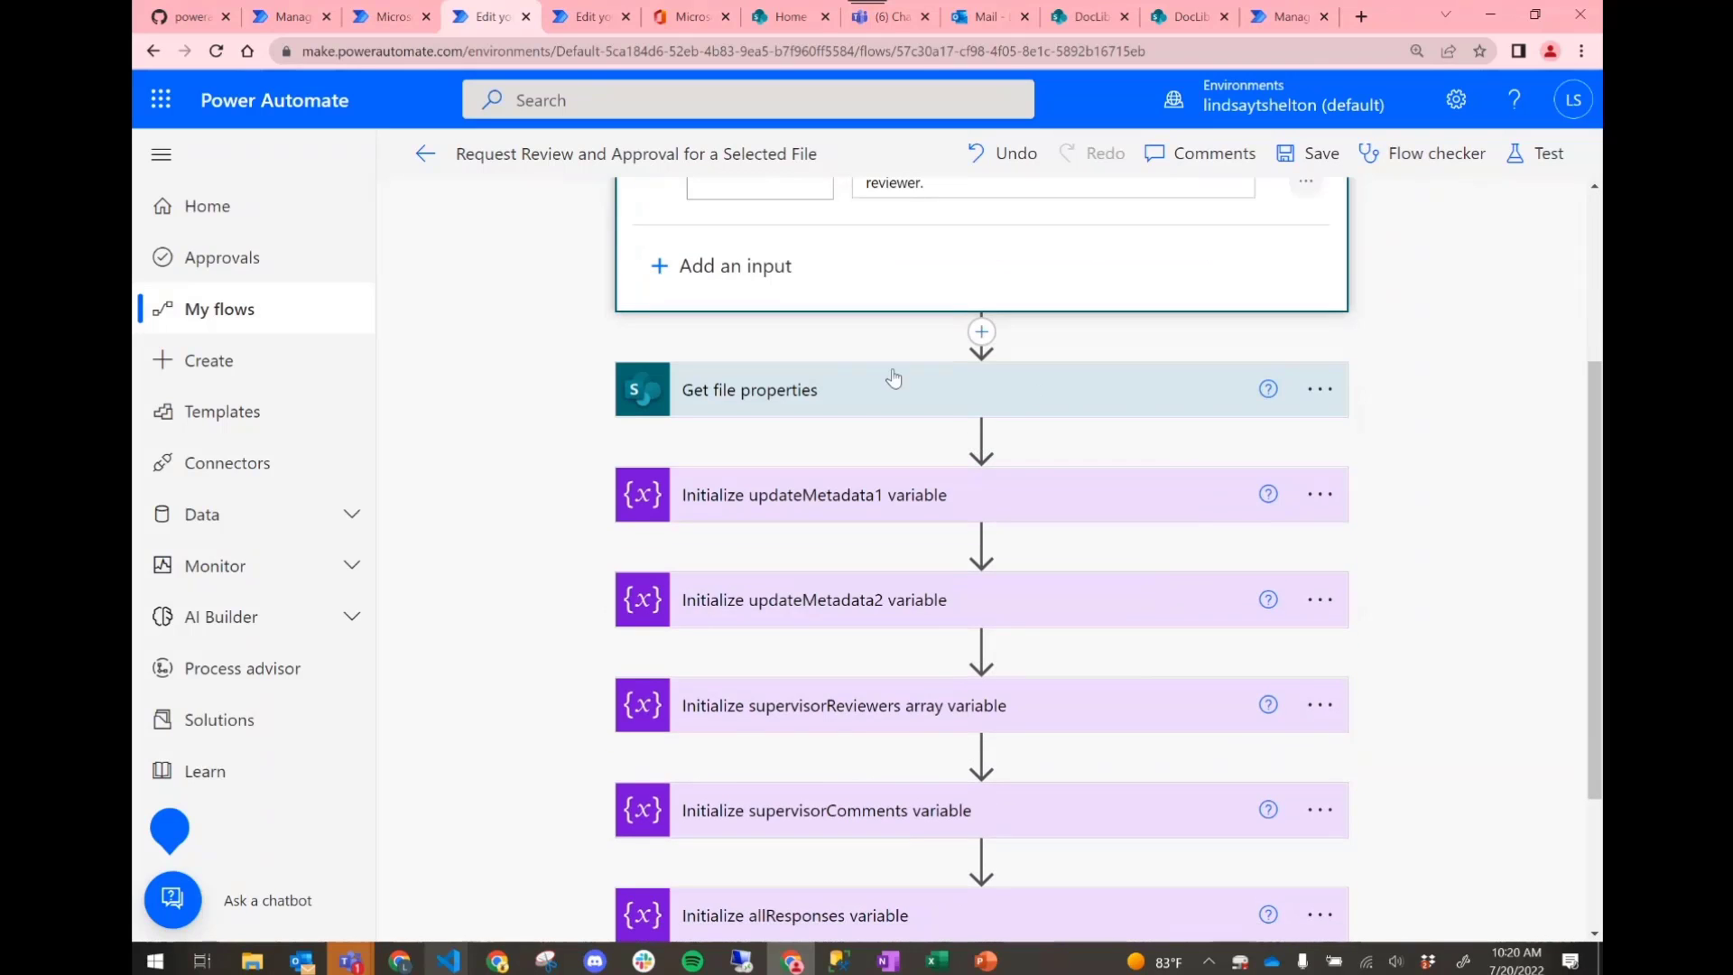
{"action": "scroll", "coordinate": [808, 417], "scroll_direction": "up", "scroll_amount": 3}
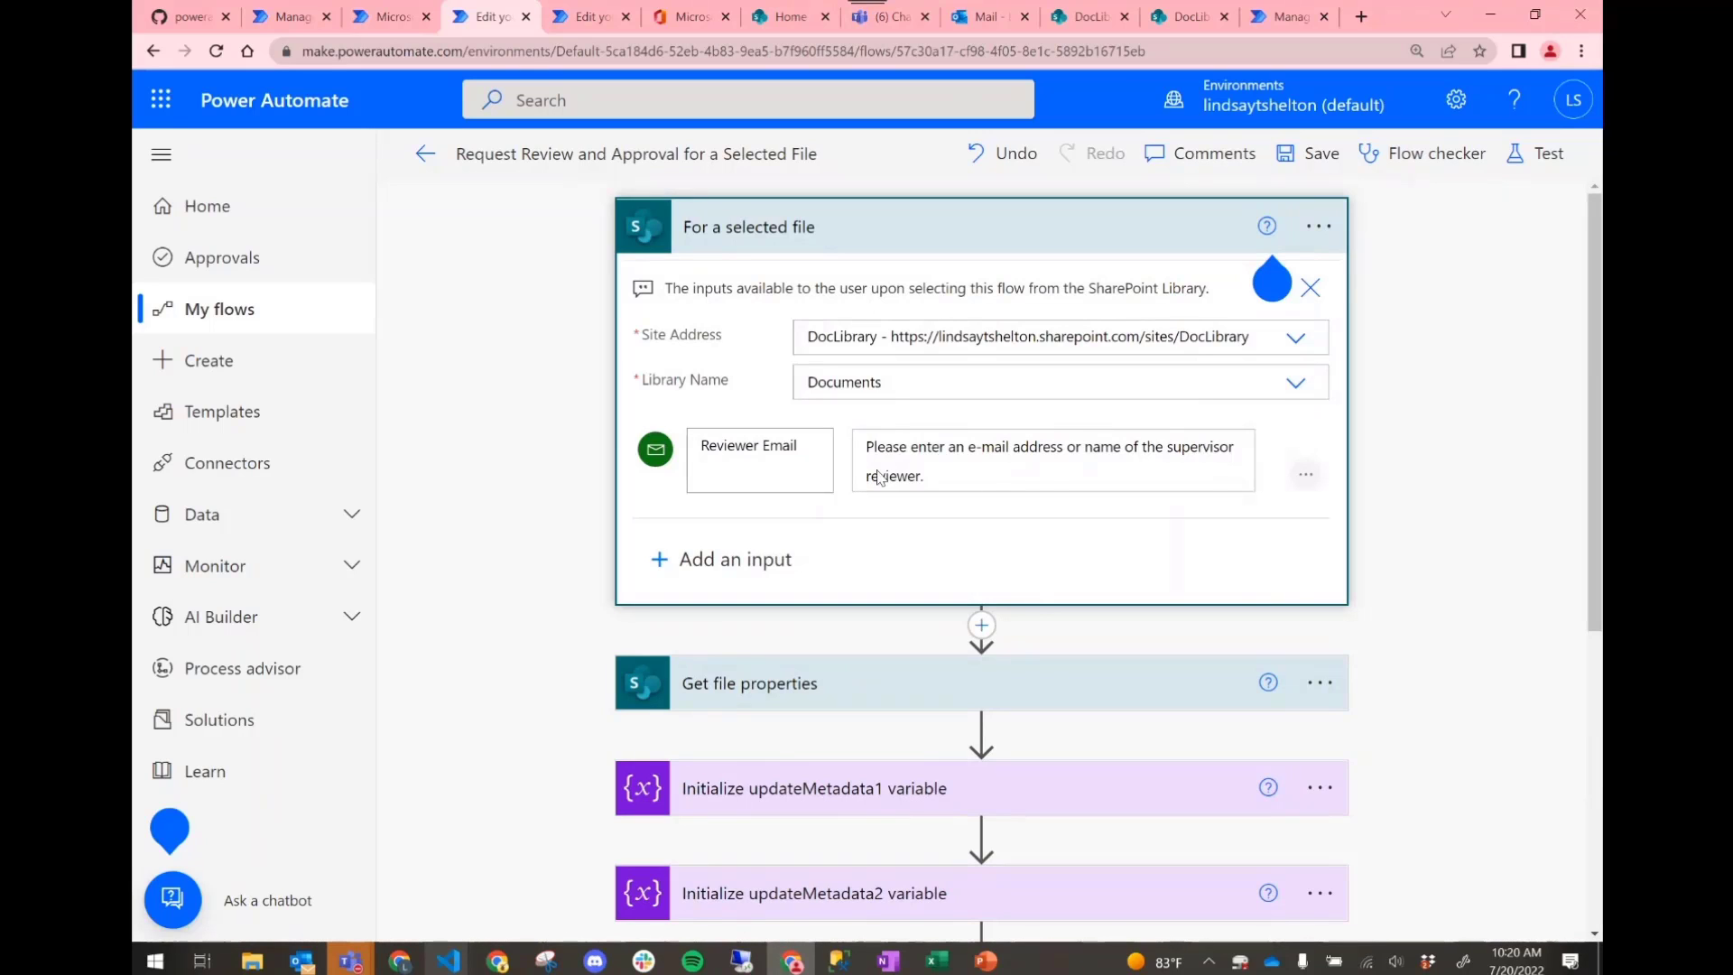
{"action": "scroll", "coordinate": [1052, 483], "scroll_direction": "down", "scroll_amount": 4}
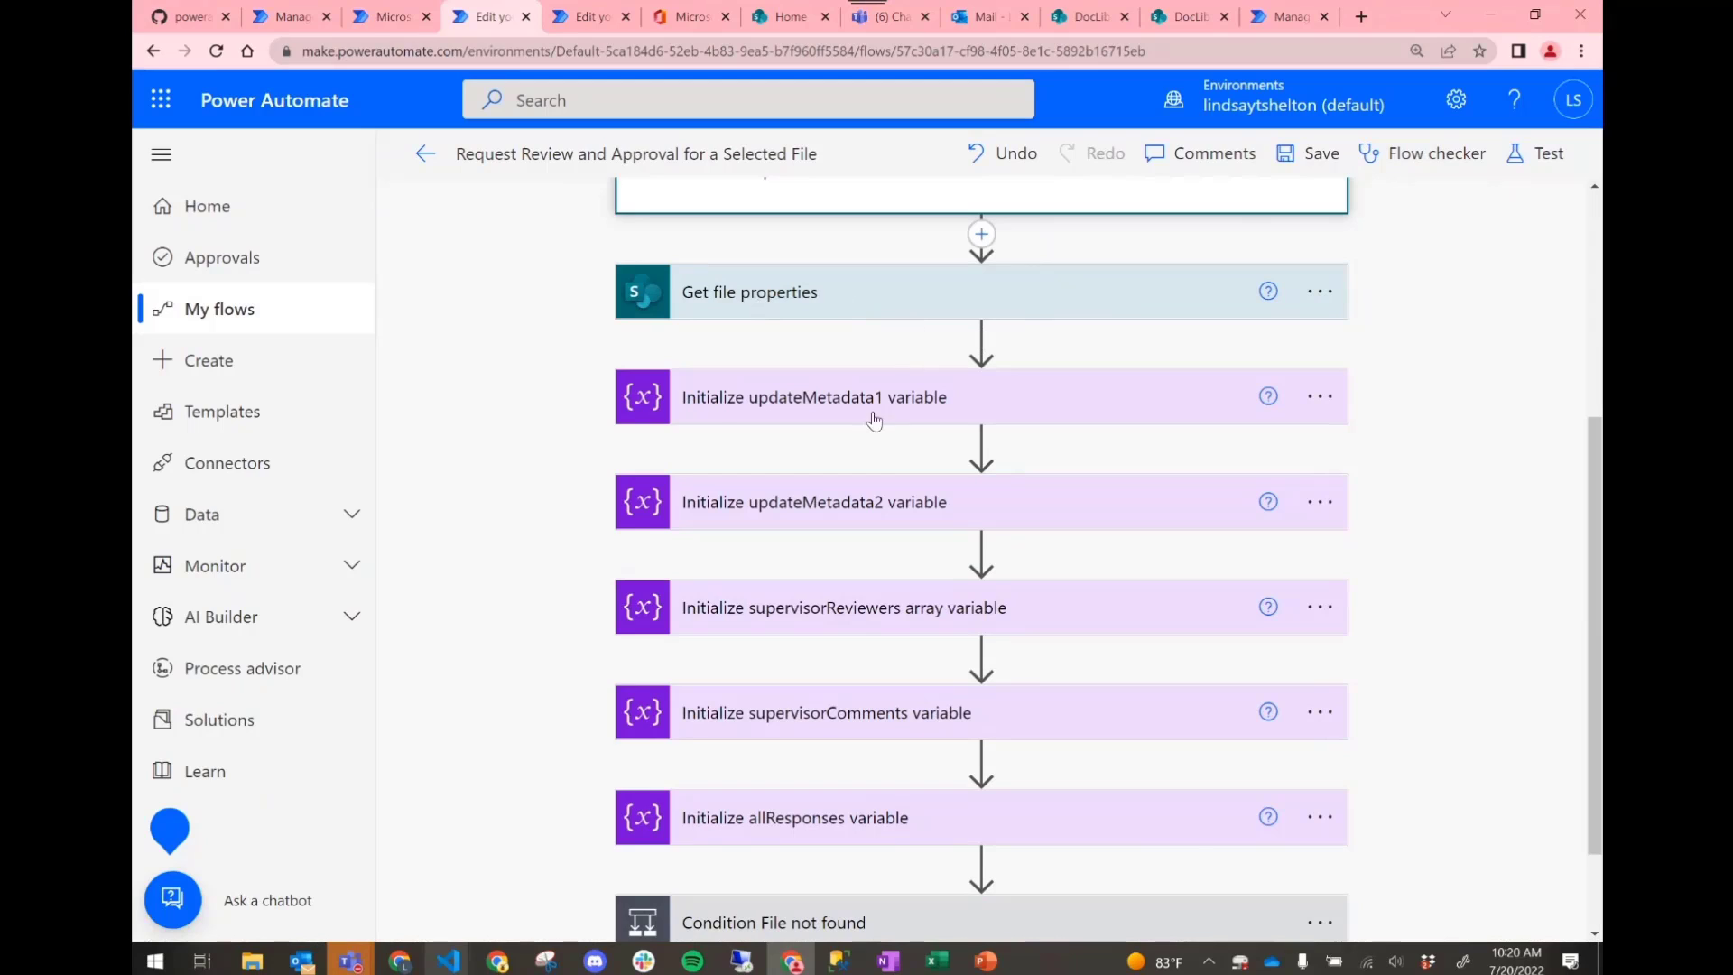
{"action": "left_click", "coordinate": [725, 423]}
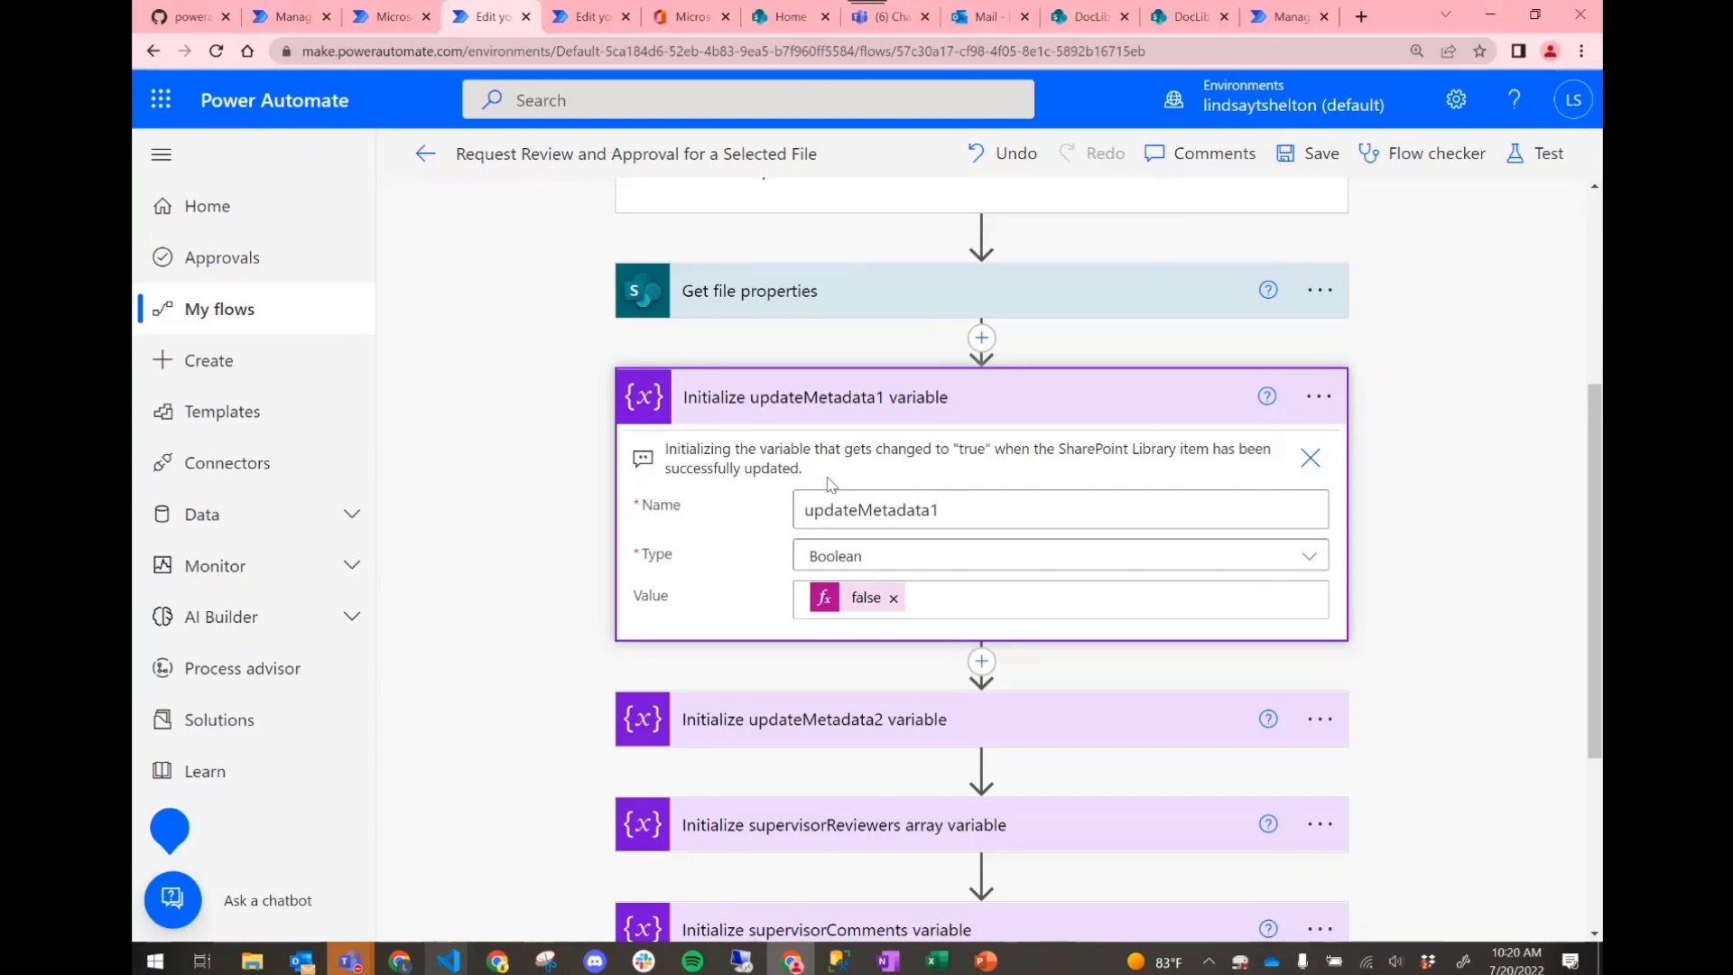
{"action": "scroll", "coordinate": [830, 485], "scroll_direction": "down", "scroll_amount": 1}
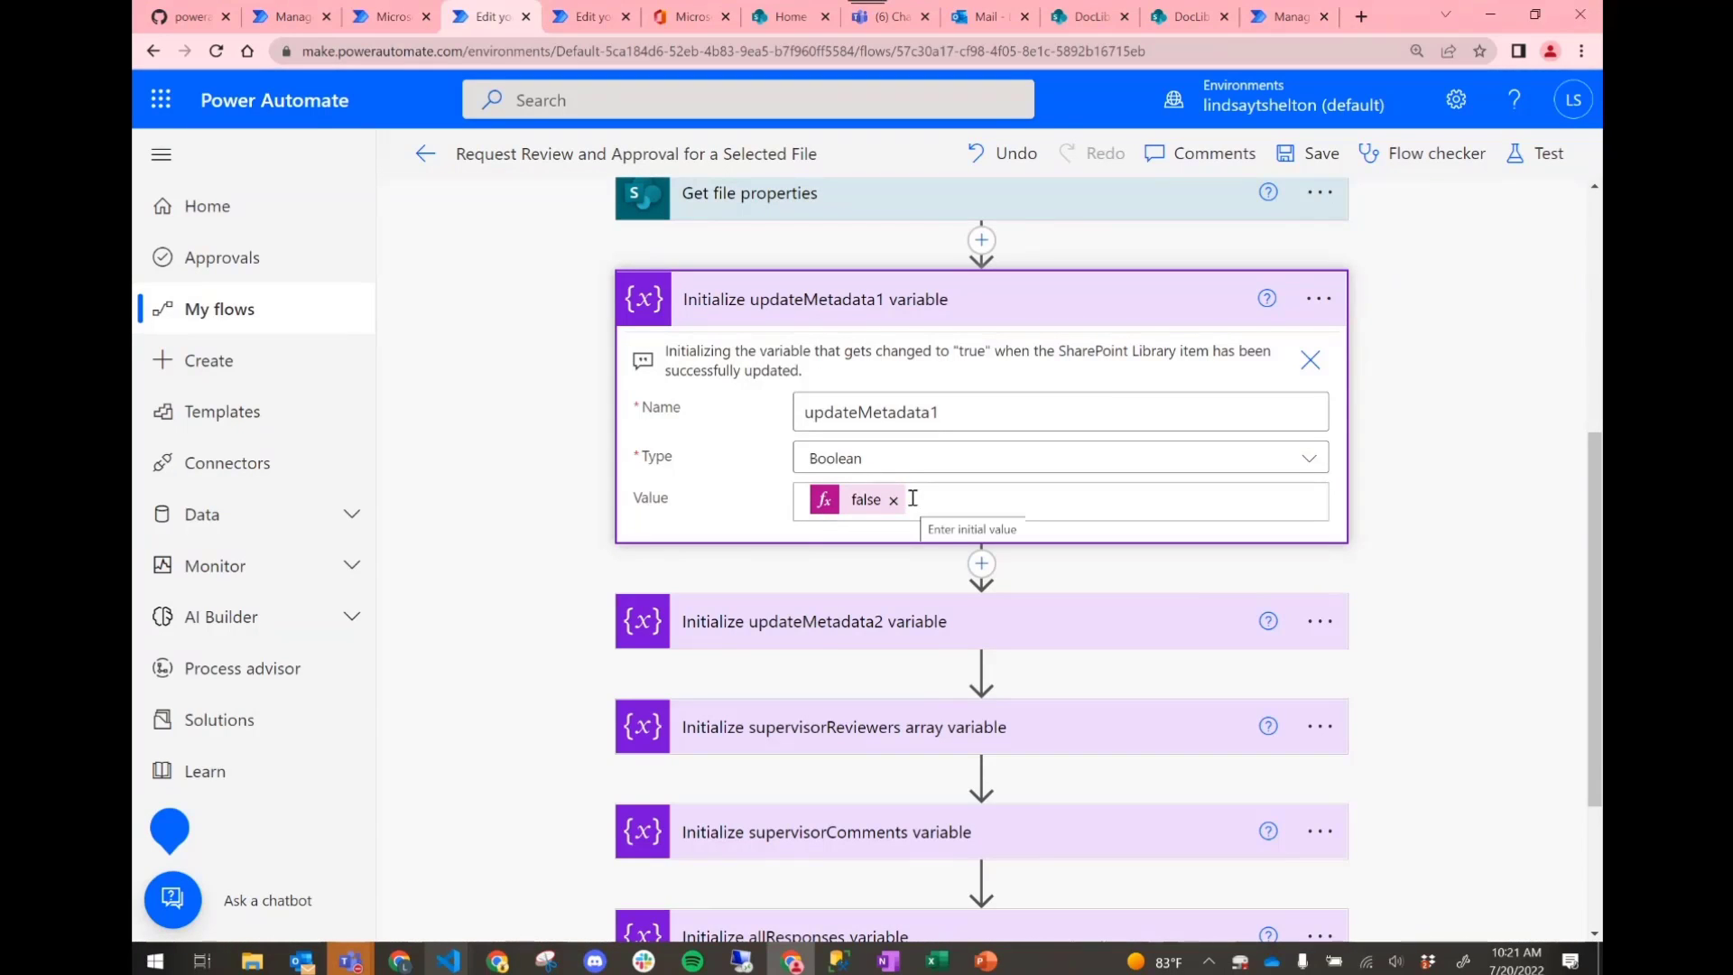
{"action": "scroll", "coordinate": [913, 498], "scroll_direction": "down", "scroll_amount": 2}
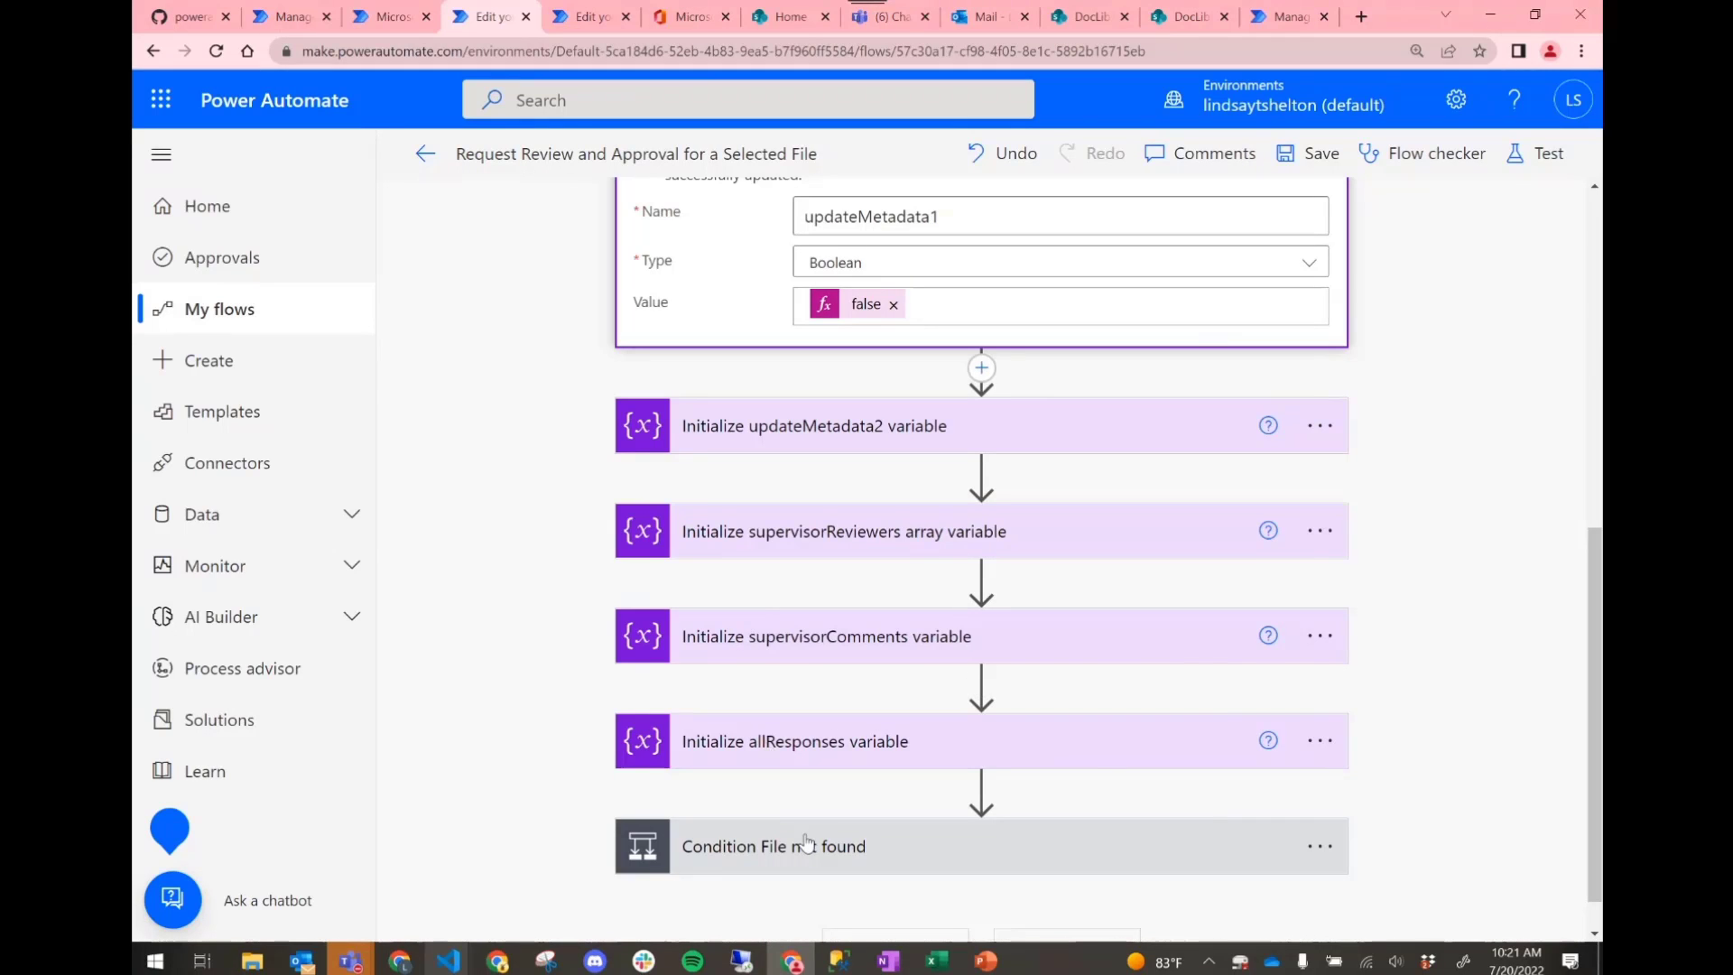
- Expand the Condition File not found and review its rule and the Create an approval action in the If yes branch
{"action": "left_click", "coordinate": [773, 839]}
{"action": "scroll", "coordinate": [867, 686], "scroll_direction": "down", "scroll_amount": 5}
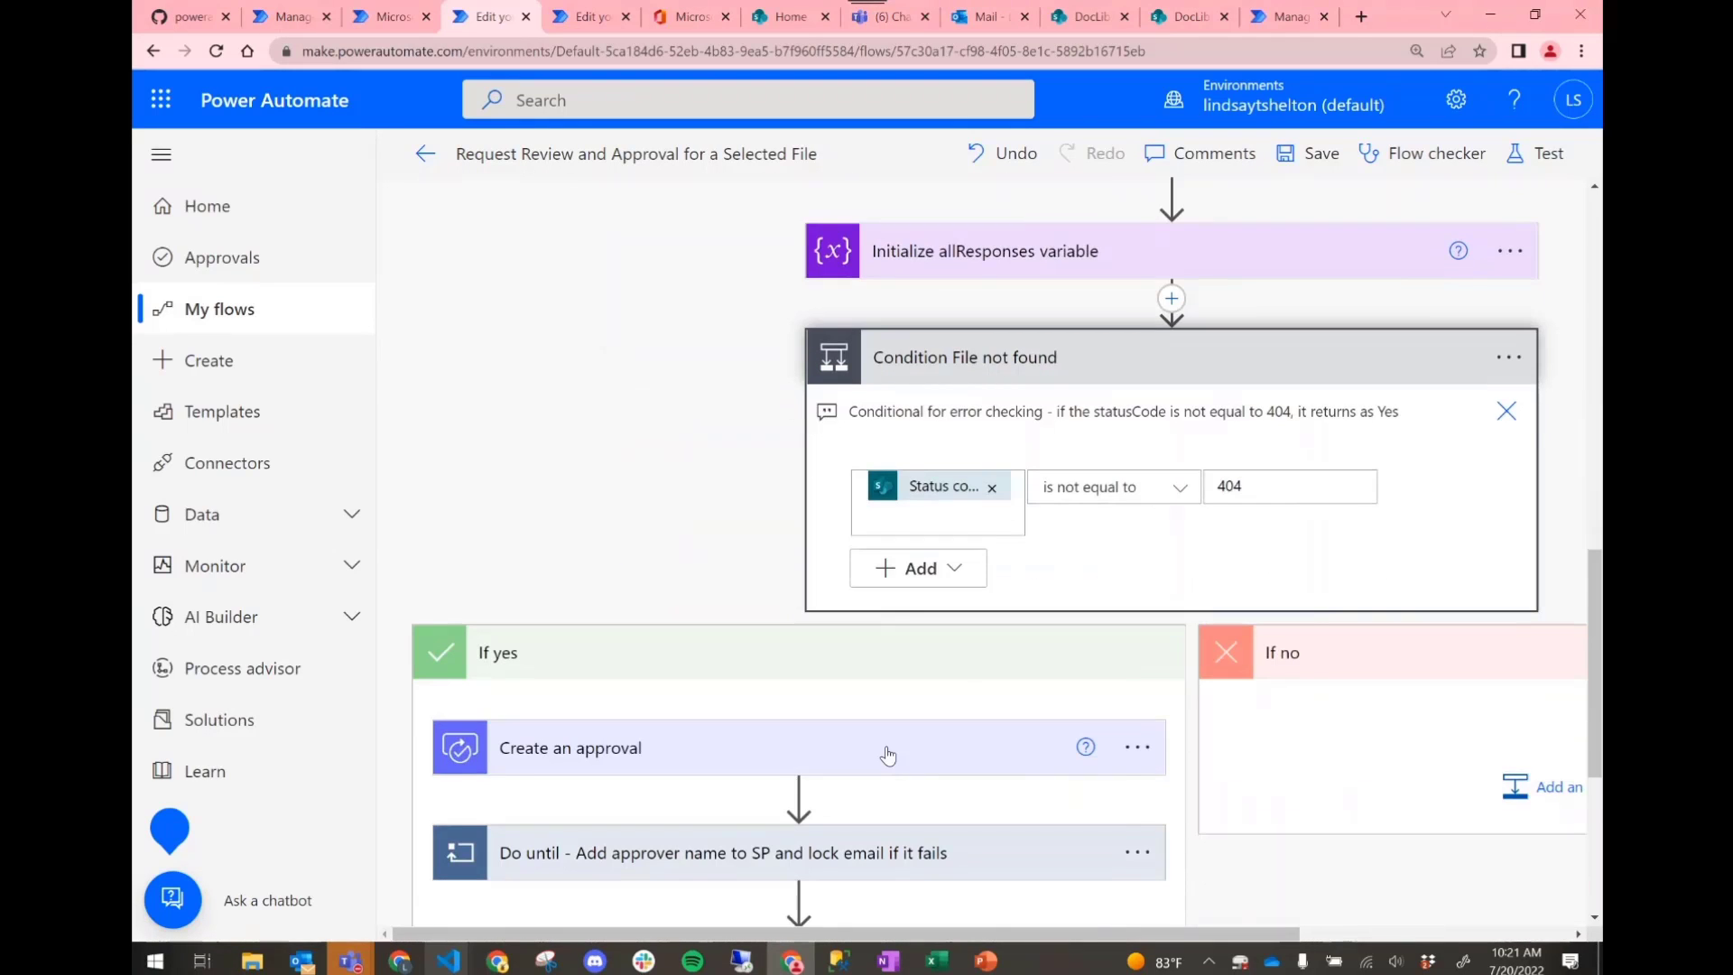
{"action": "scroll", "coordinate": [899, 734], "scroll_direction": "down", "scroll_amount": 1}
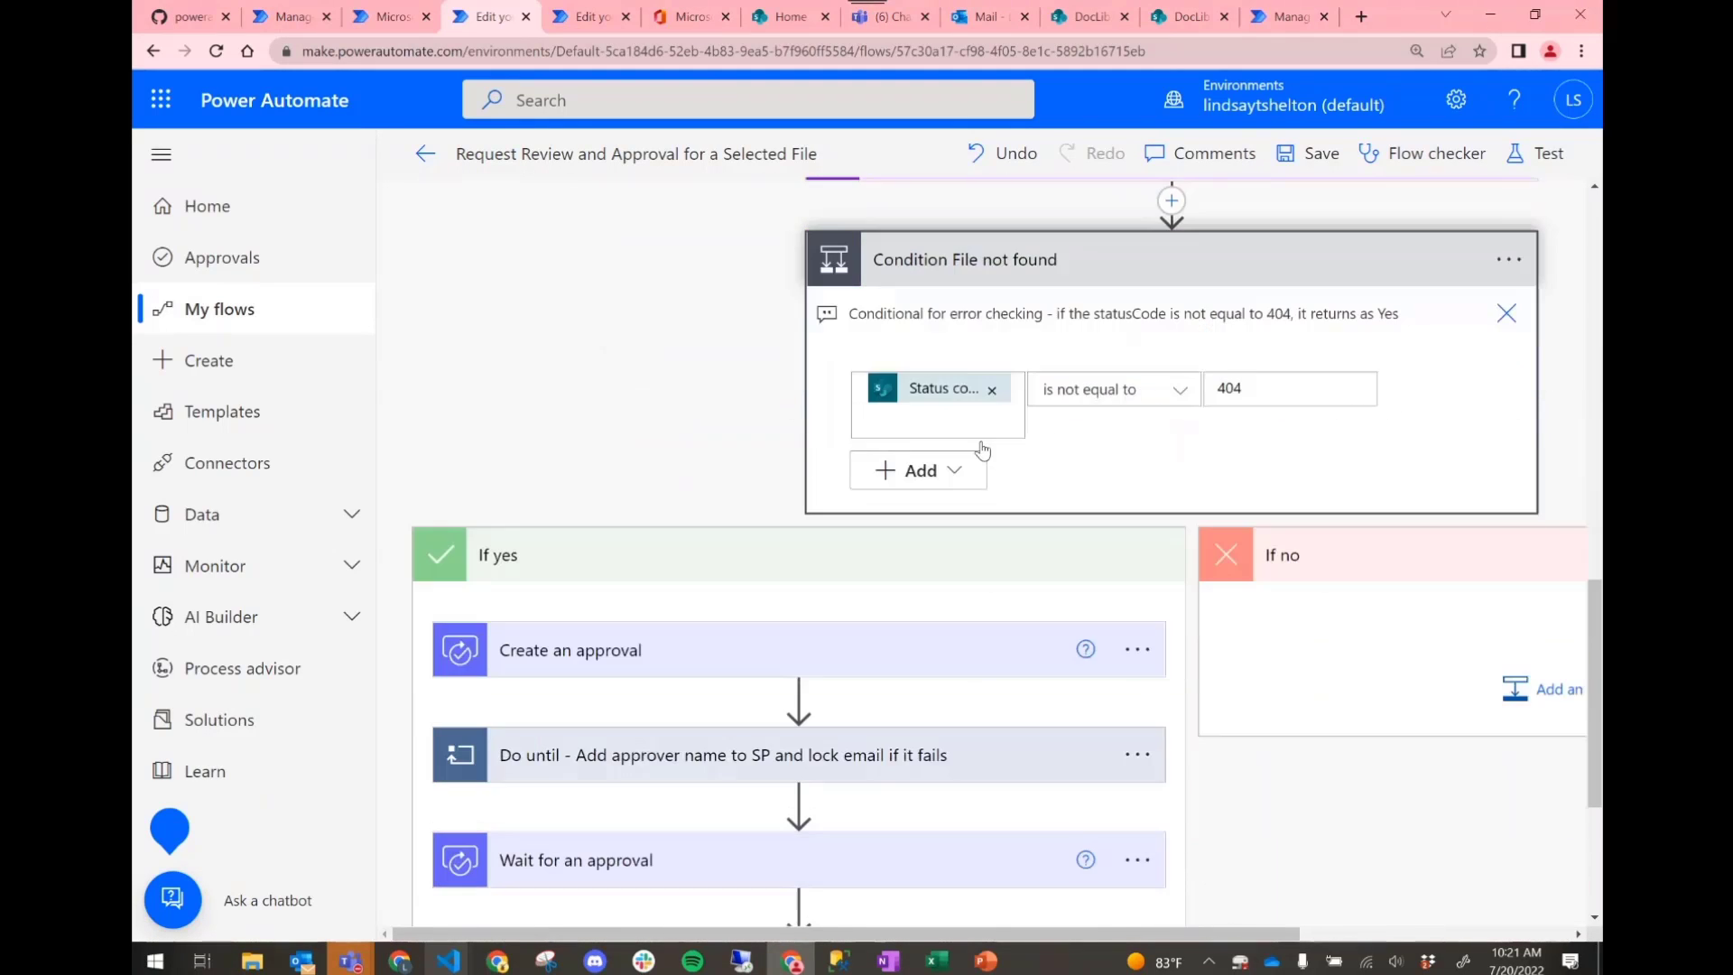
{"action": "left_click", "coordinate": [800, 657]}
{"action": "scroll", "coordinate": [868, 605], "scroll_direction": "down", "scroll_amount": 3}
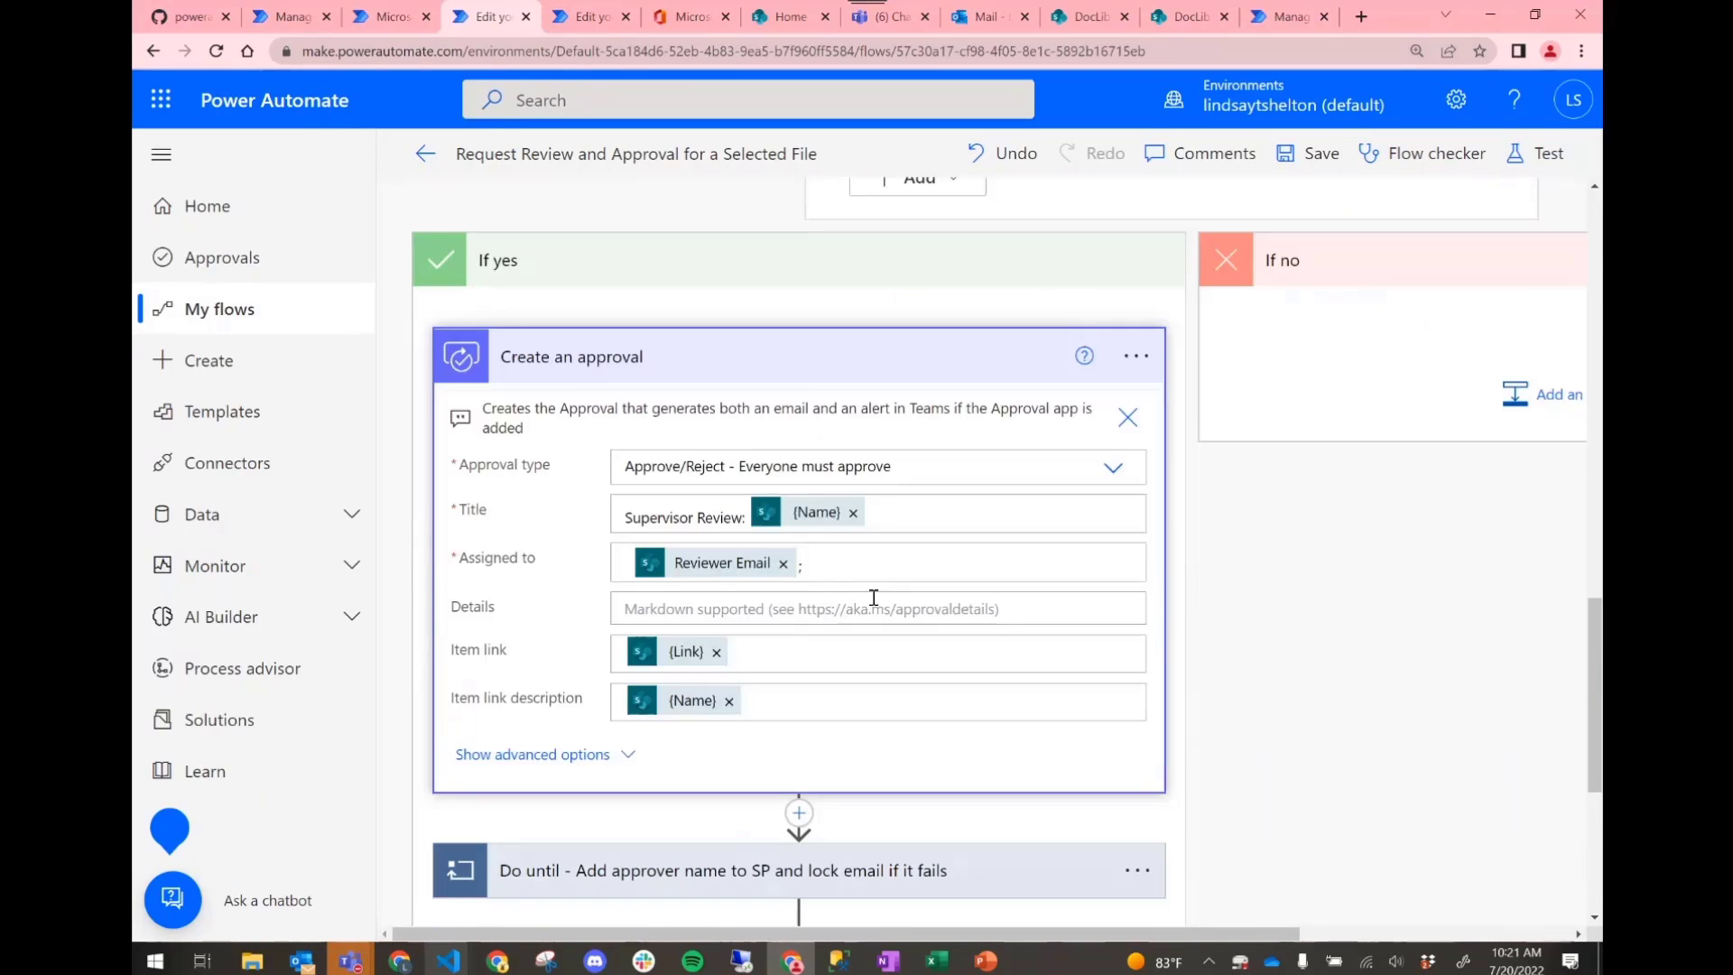
{"action": "scroll", "coordinate": [716, 570], "scroll_direction": "down", "scroll_amount": 1}
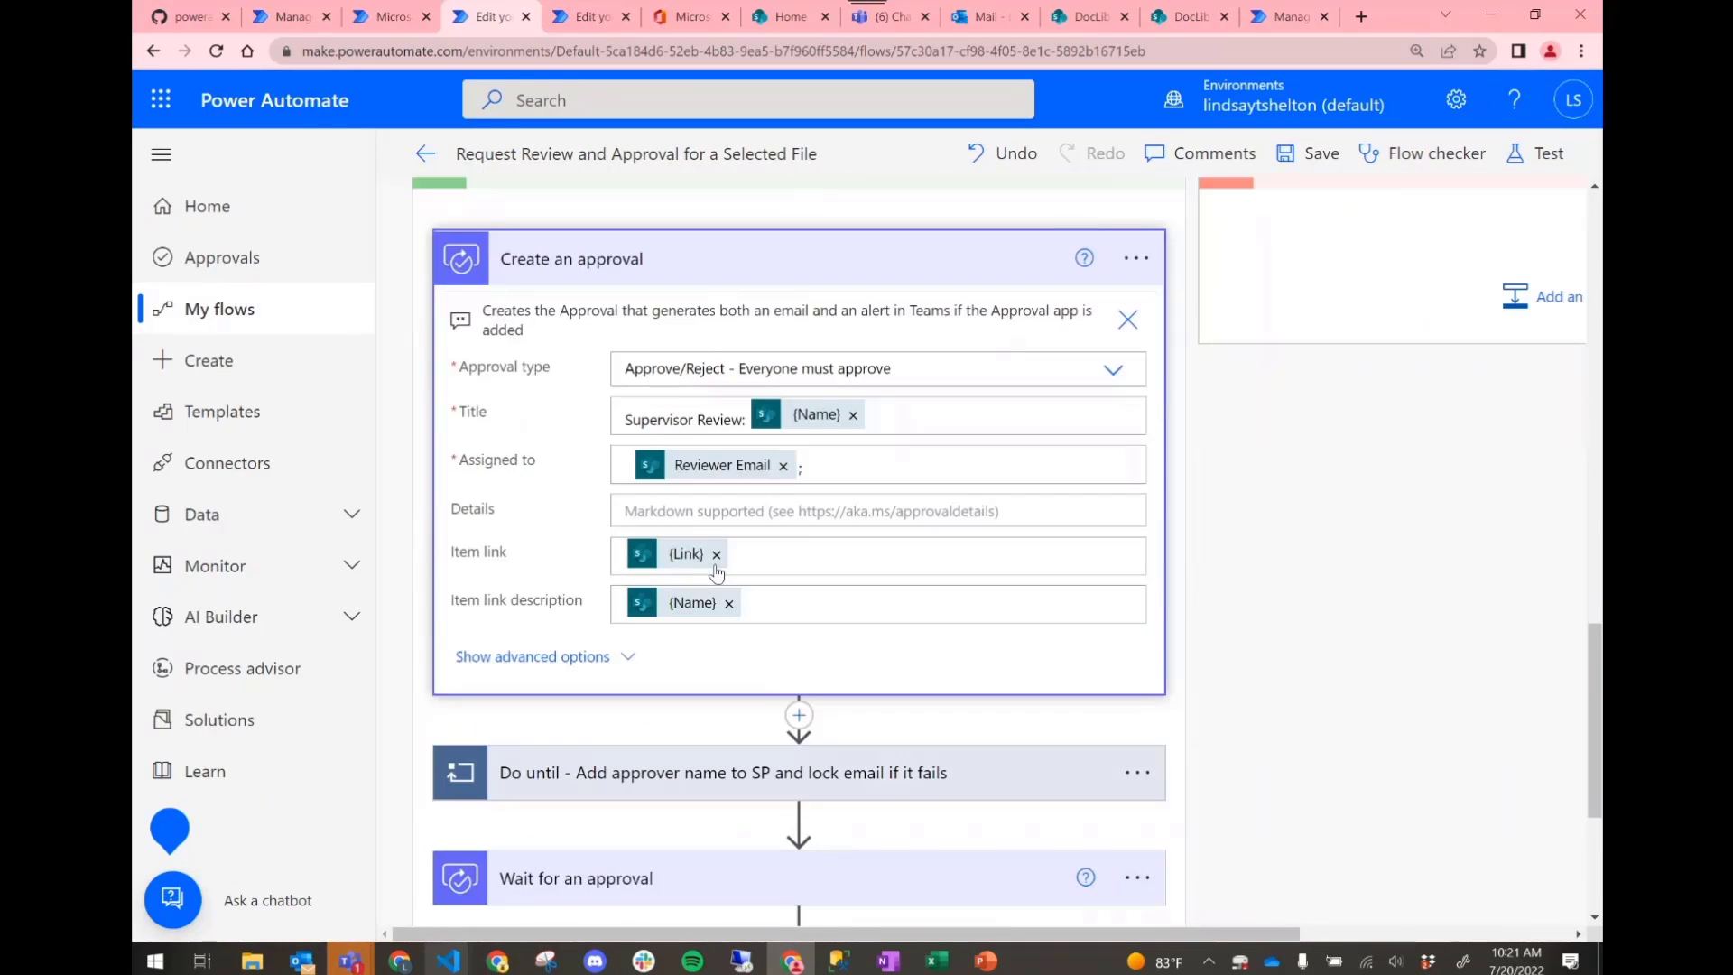
- In the Do until loop that adds the approver name, set Update file properties to the DocLibrary site and the Documents library
{"action": "left_click", "coordinate": [939, 772]}
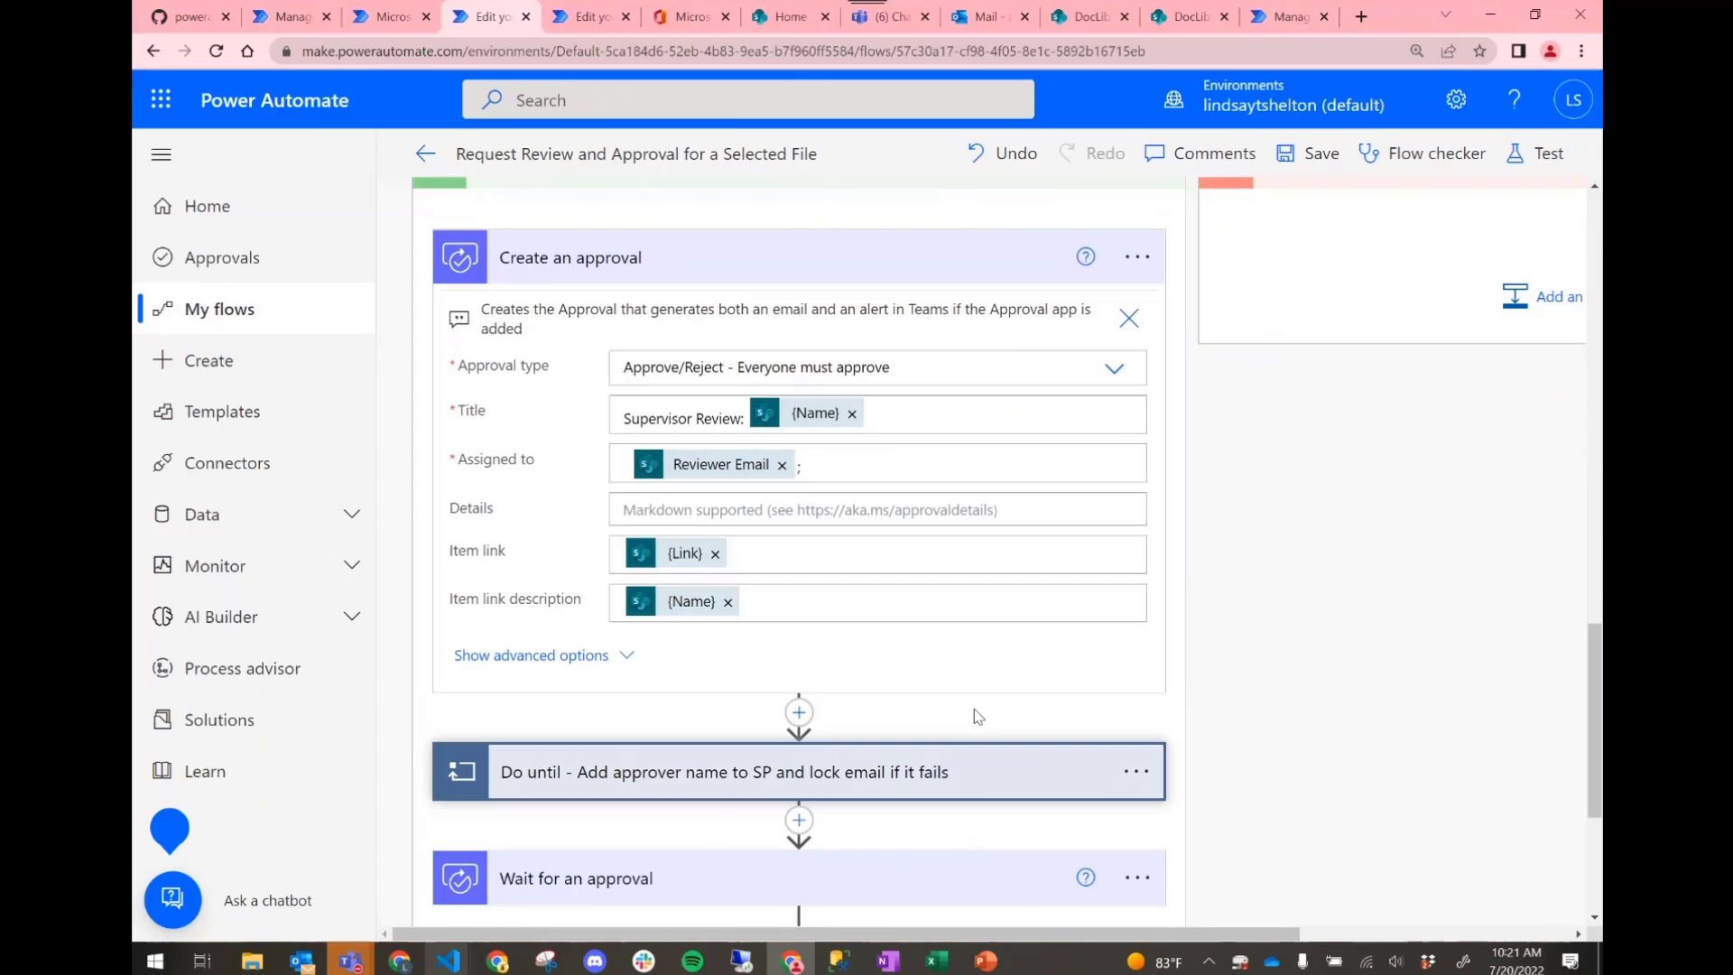
{"action": "scroll", "coordinate": [993, 686], "scroll_direction": "down", "scroll_amount": 5}
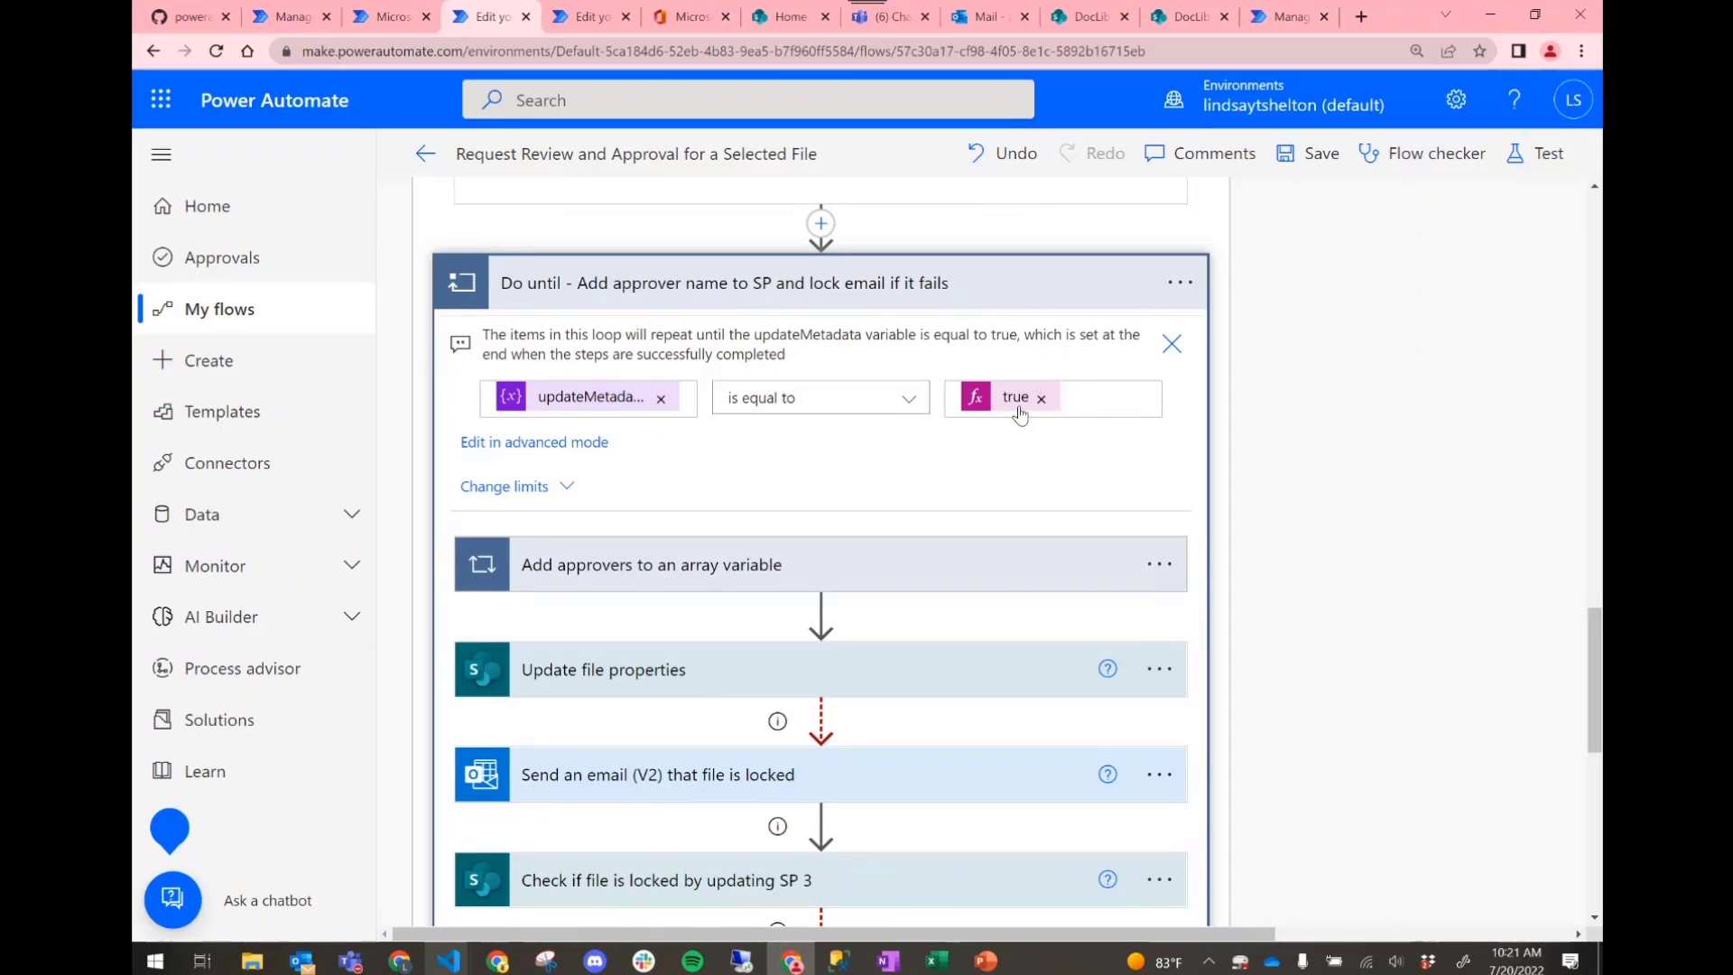
{"action": "scroll", "coordinate": [998, 456], "scroll_direction": "down", "scroll_amount": 2}
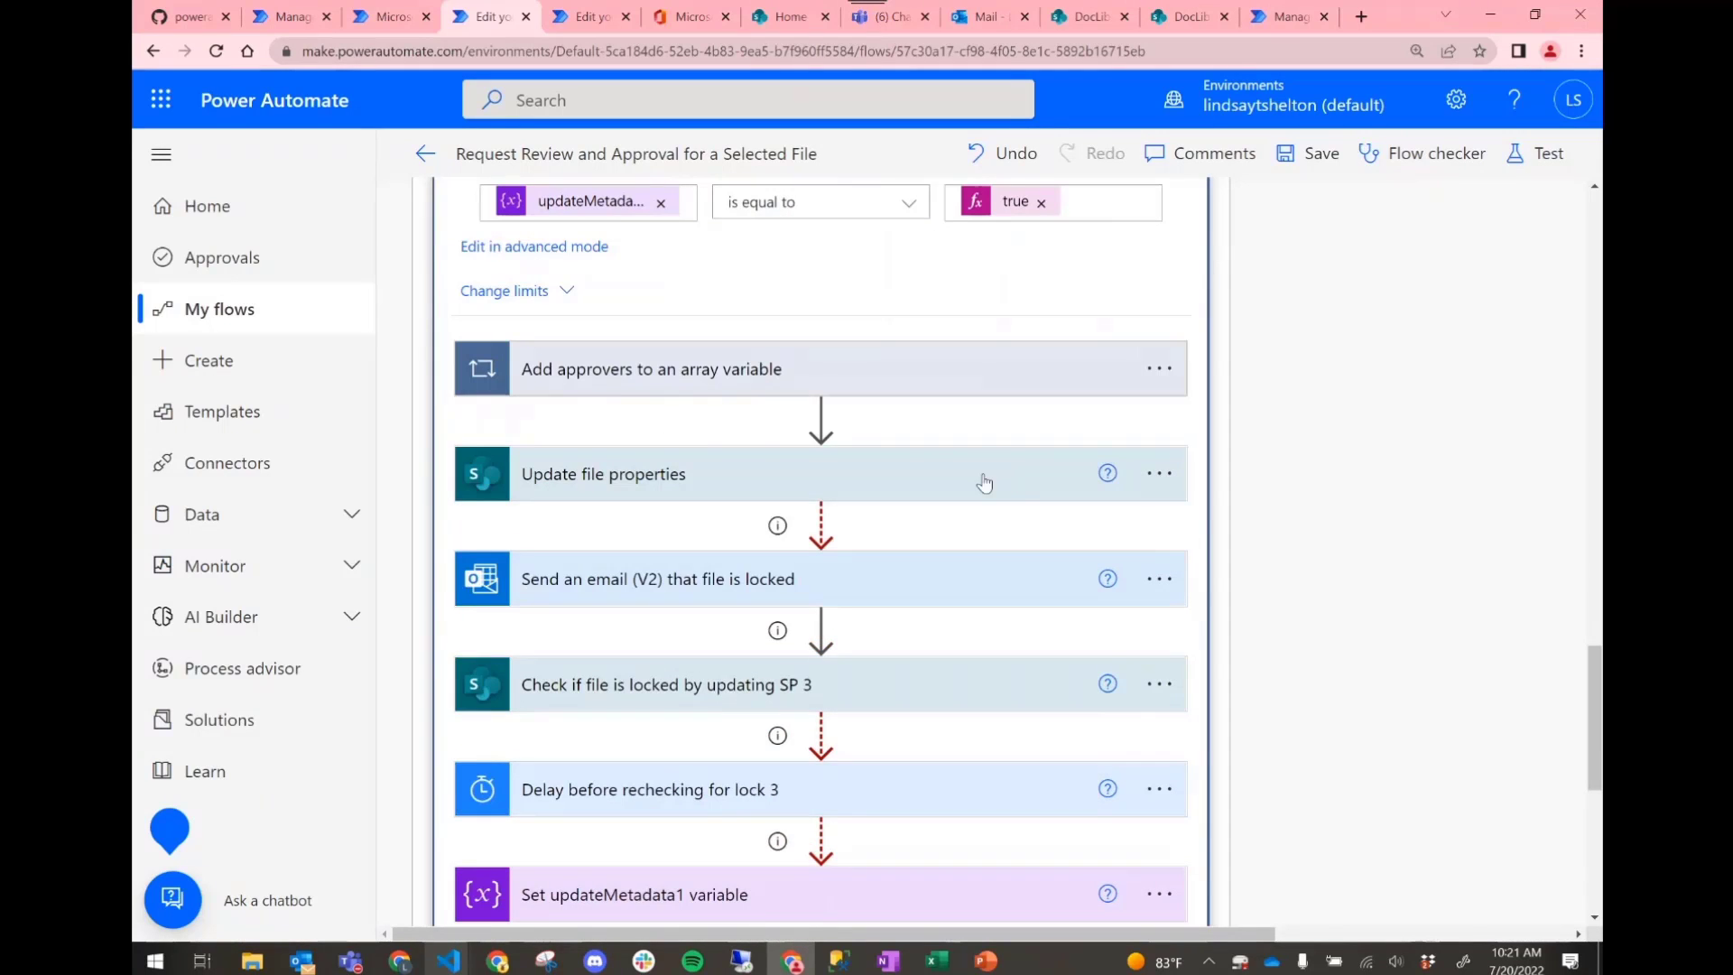
{"action": "left_click", "coordinate": [984, 480]}
{"action": "left_click", "coordinate": [1133, 683]}
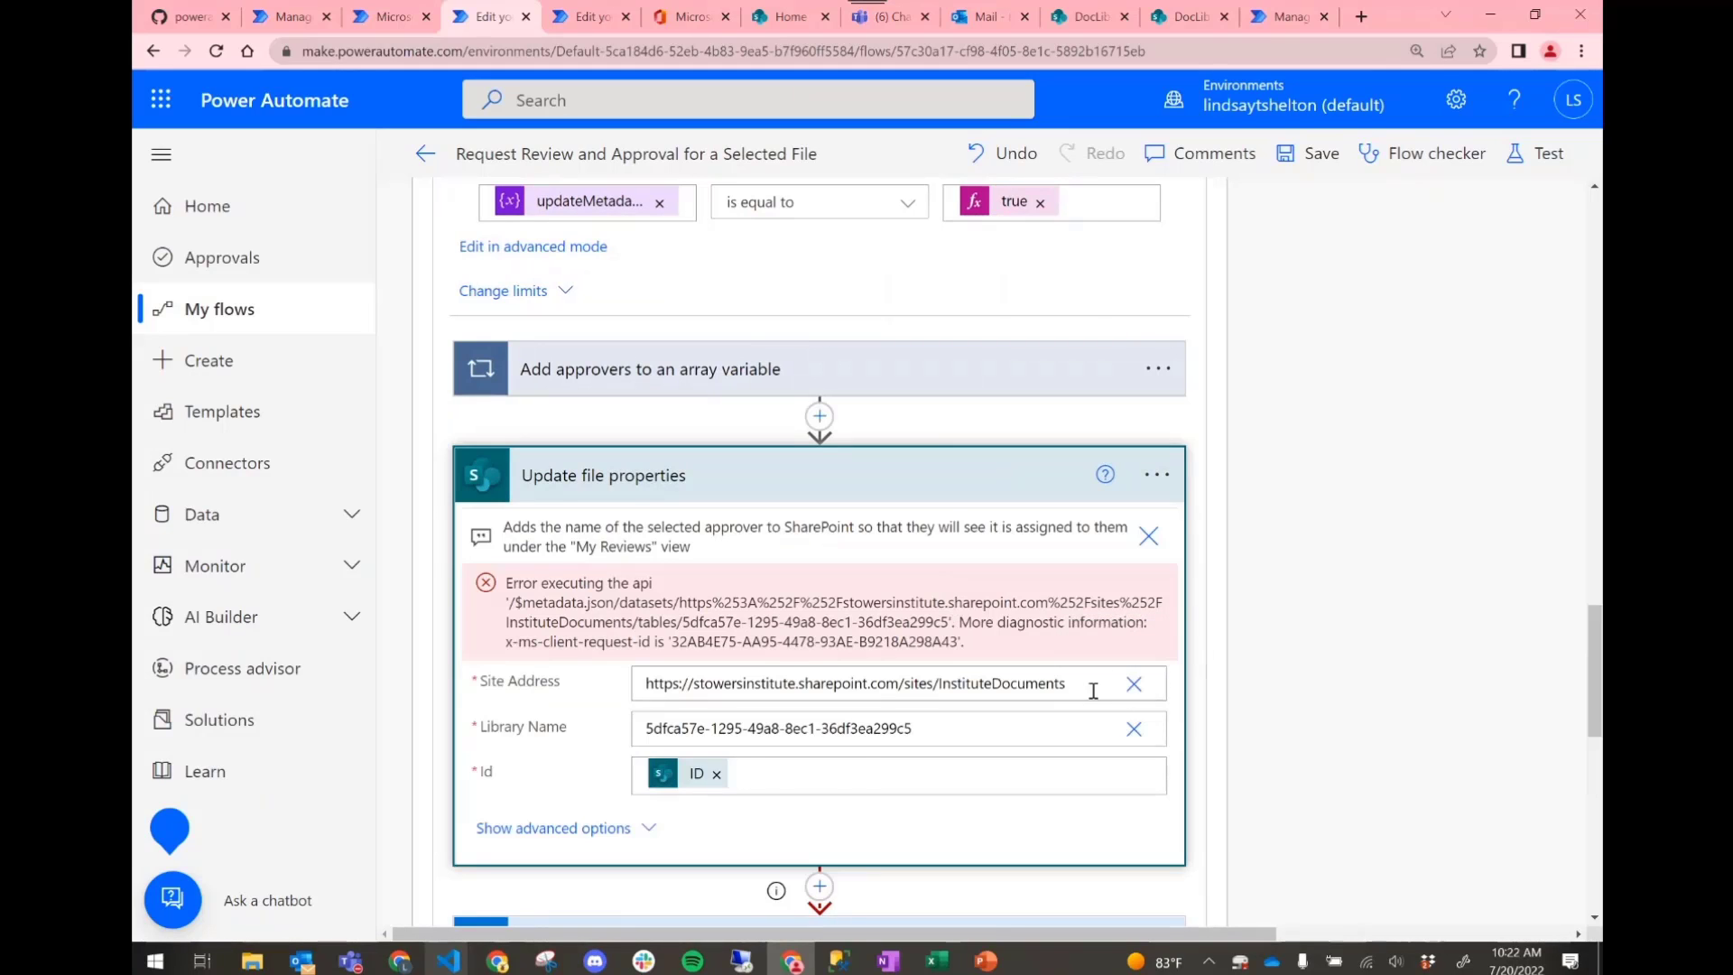
{"action": "left_click", "coordinate": [787, 752]}
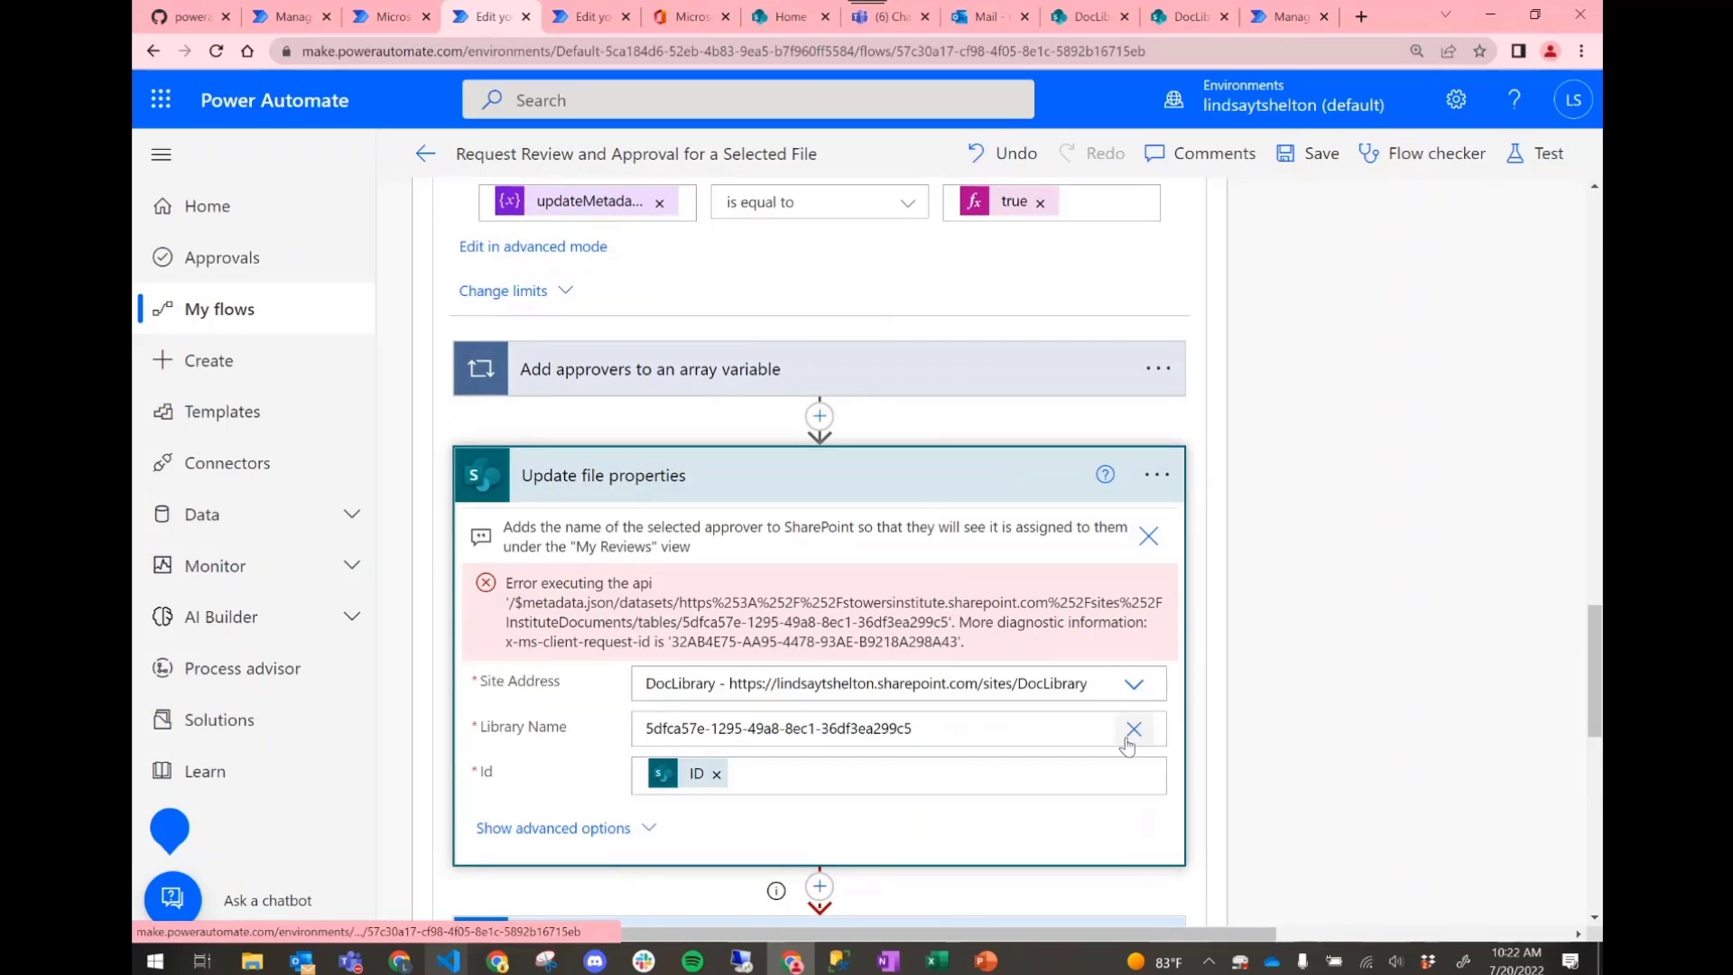
{"action": "left_click", "coordinate": [1133, 630]}
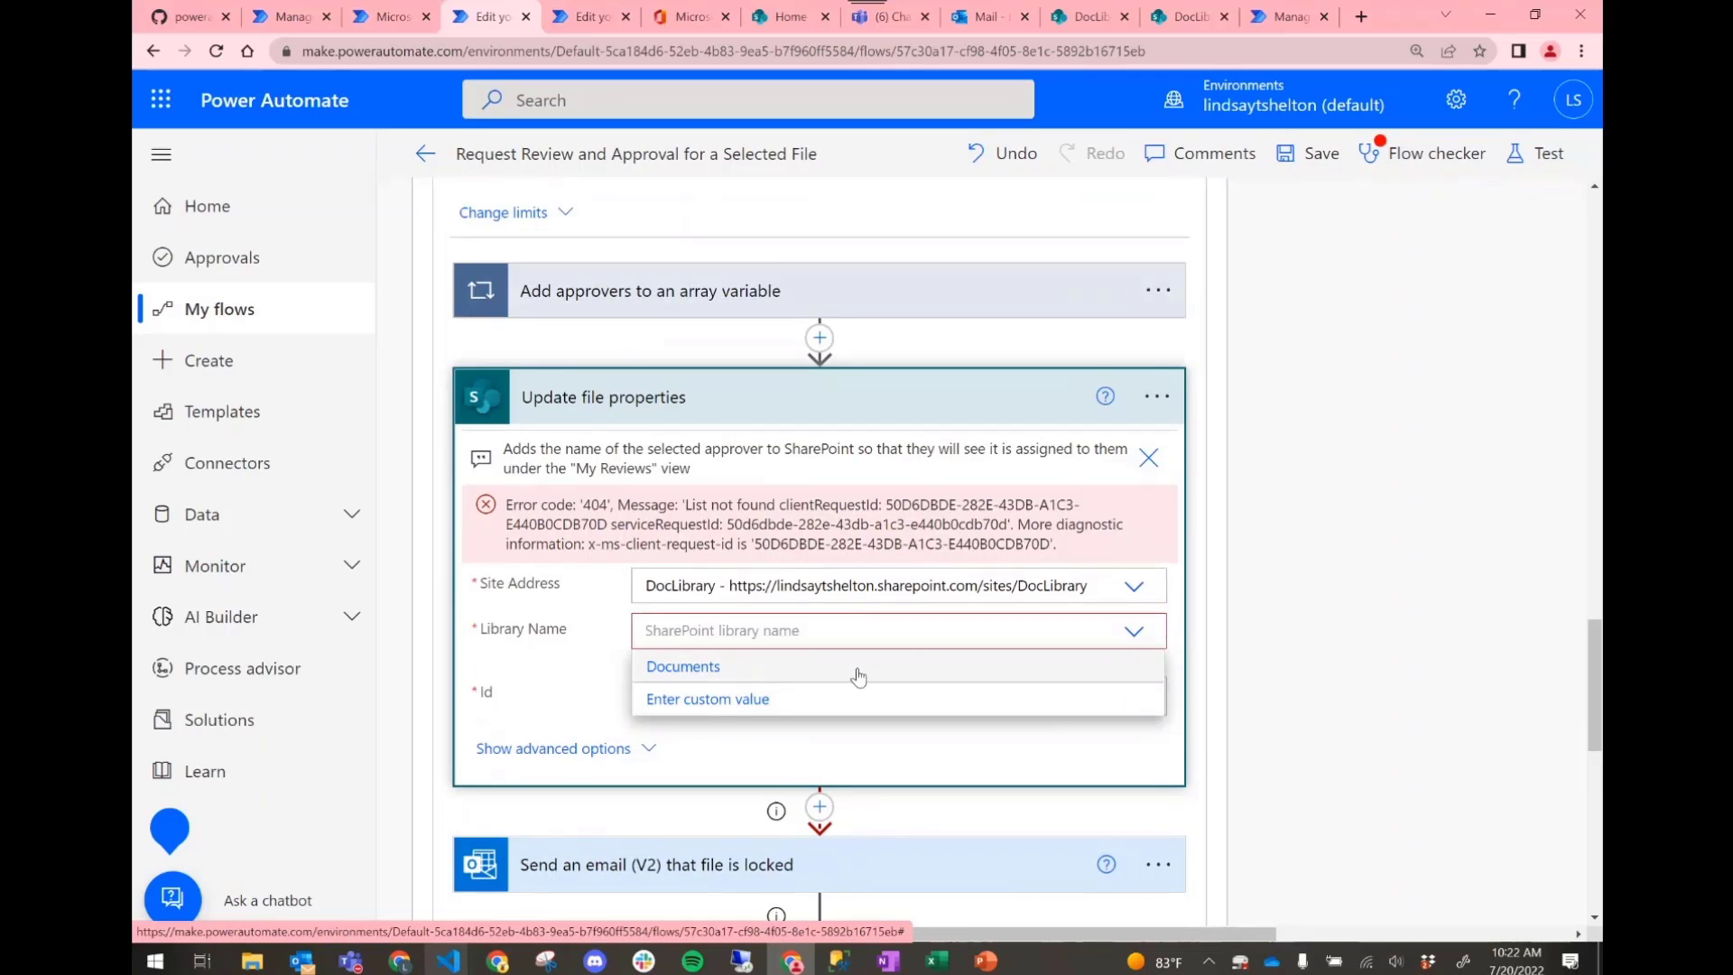
{"action": "left_click", "coordinate": [916, 668]}
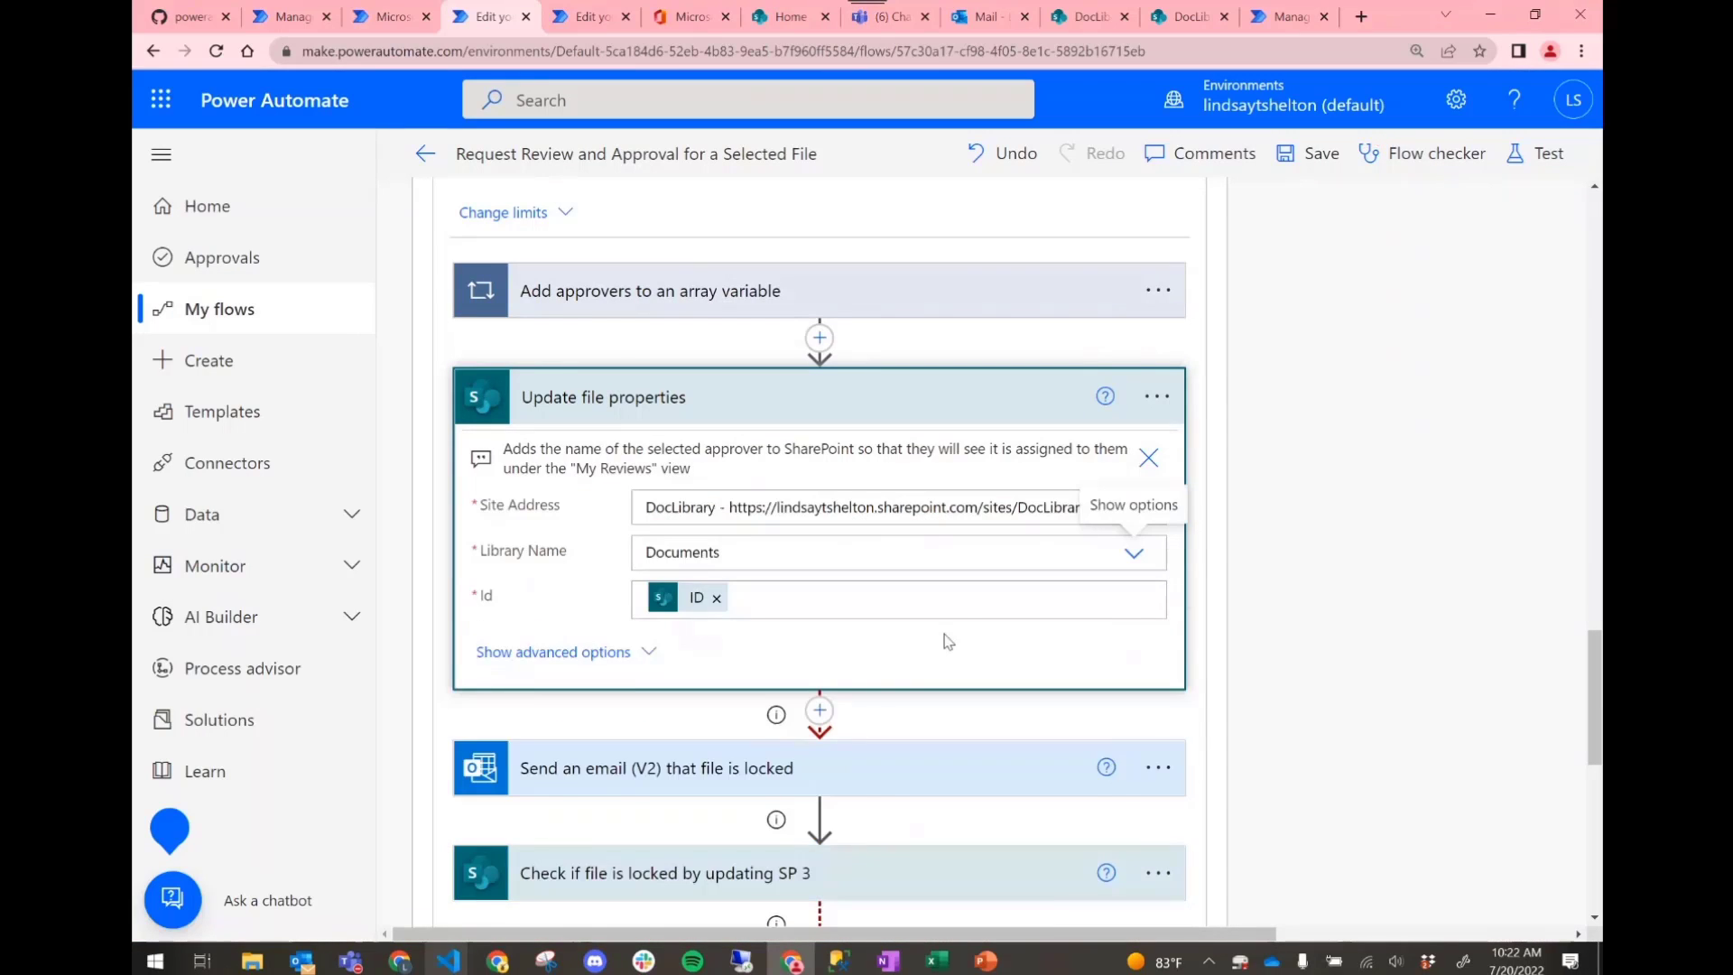
{"action": "scroll", "coordinate": [954, 617], "scroll_direction": "down", "scroll_amount": 2}
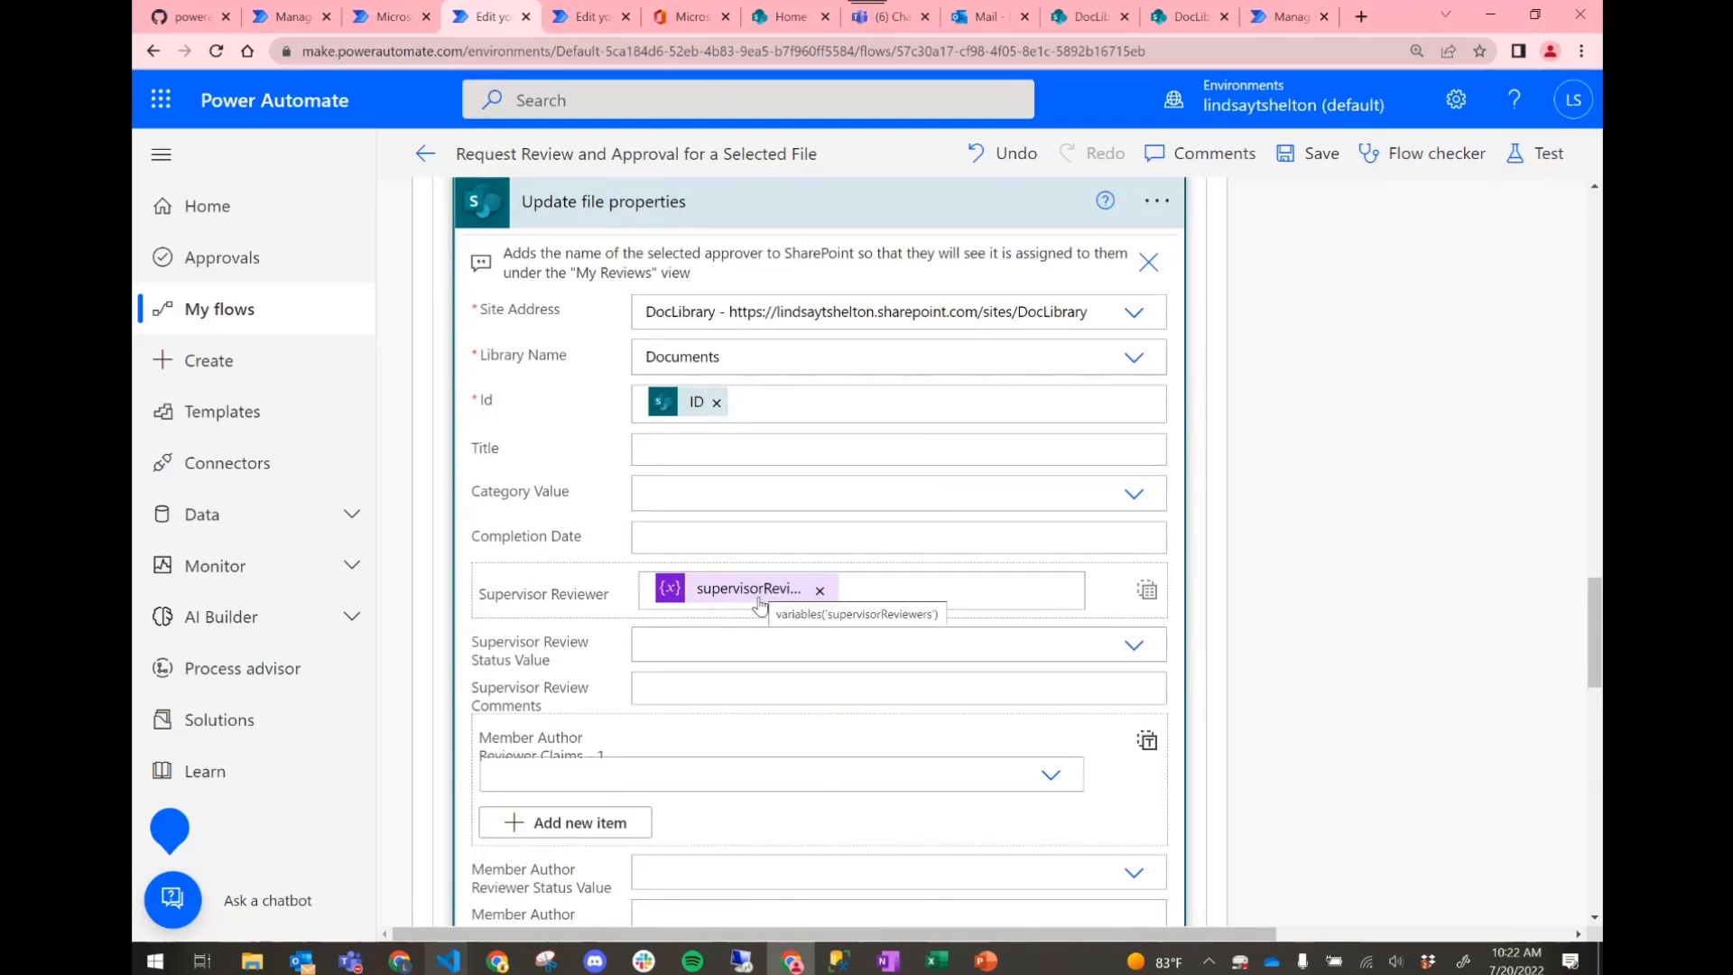
- Review the remaining Update file properties fields and the actions below it, from the file-locked email to Set updateMetadata1 variable
{"action": "scroll", "coordinate": [824, 649], "scroll_direction": "down", "scroll_amount": 1}
{"action": "scroll", "coordinate": [828, 650], "scroll_direction": "down", "scroll_amount": 8}
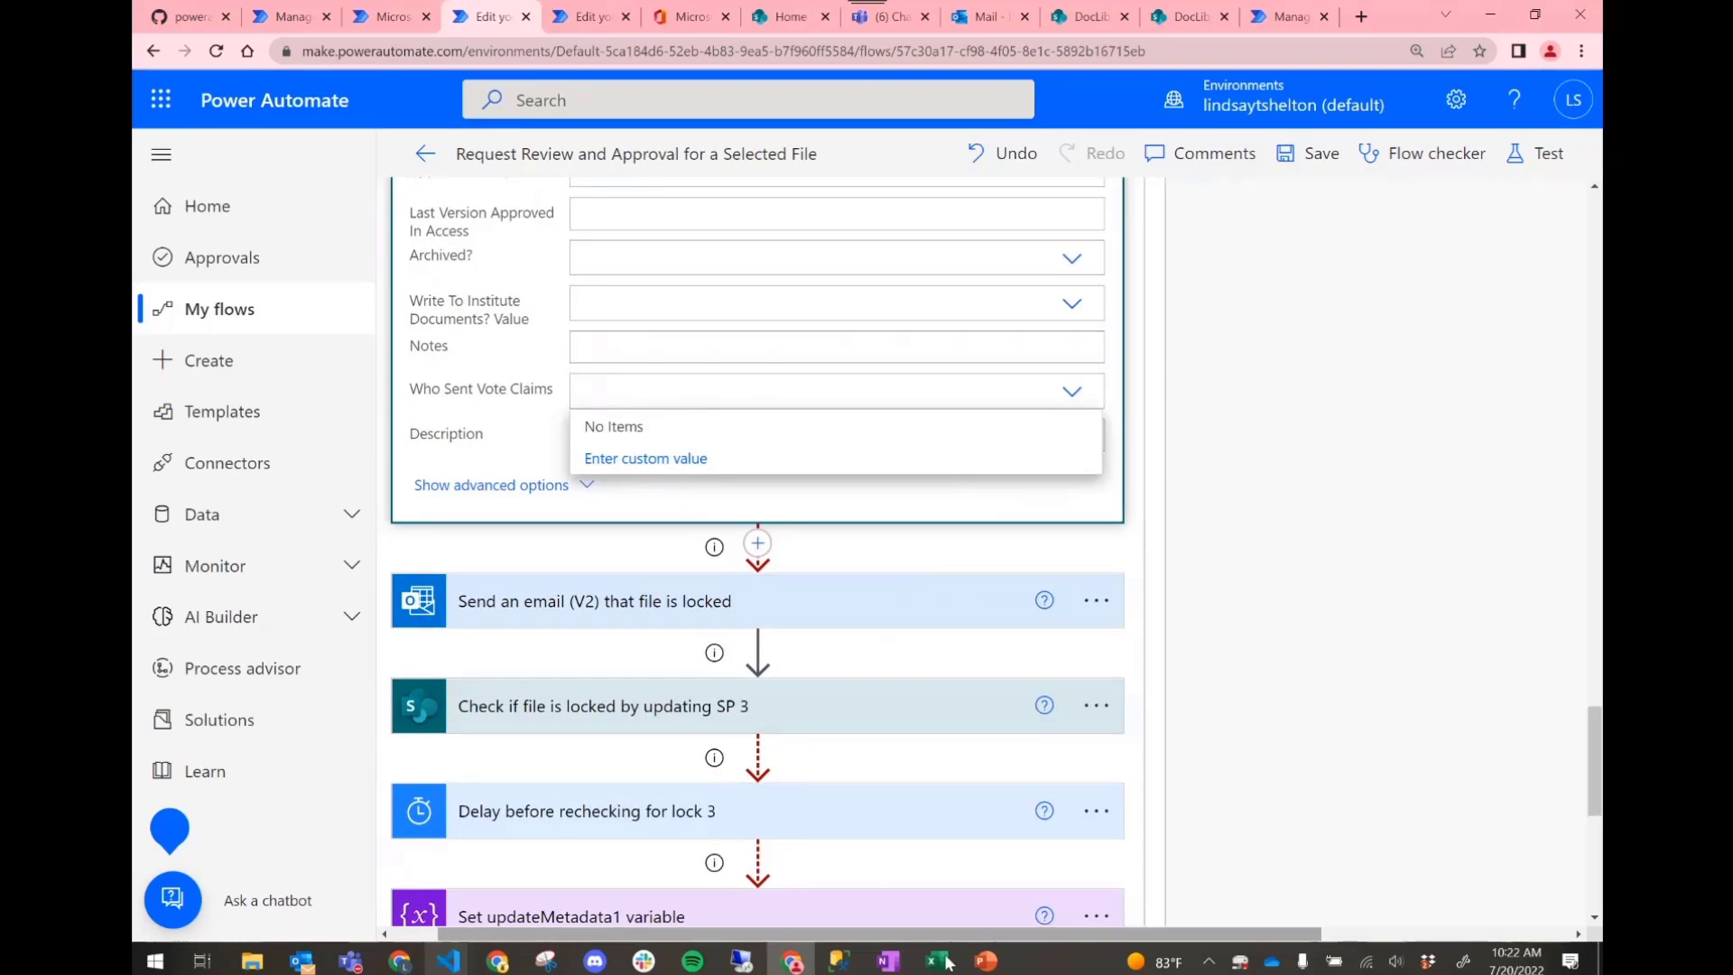
{"action": "scroll", "coordinate": [803, 919], "scroll_direction": "left", "scroll_amount": 2}
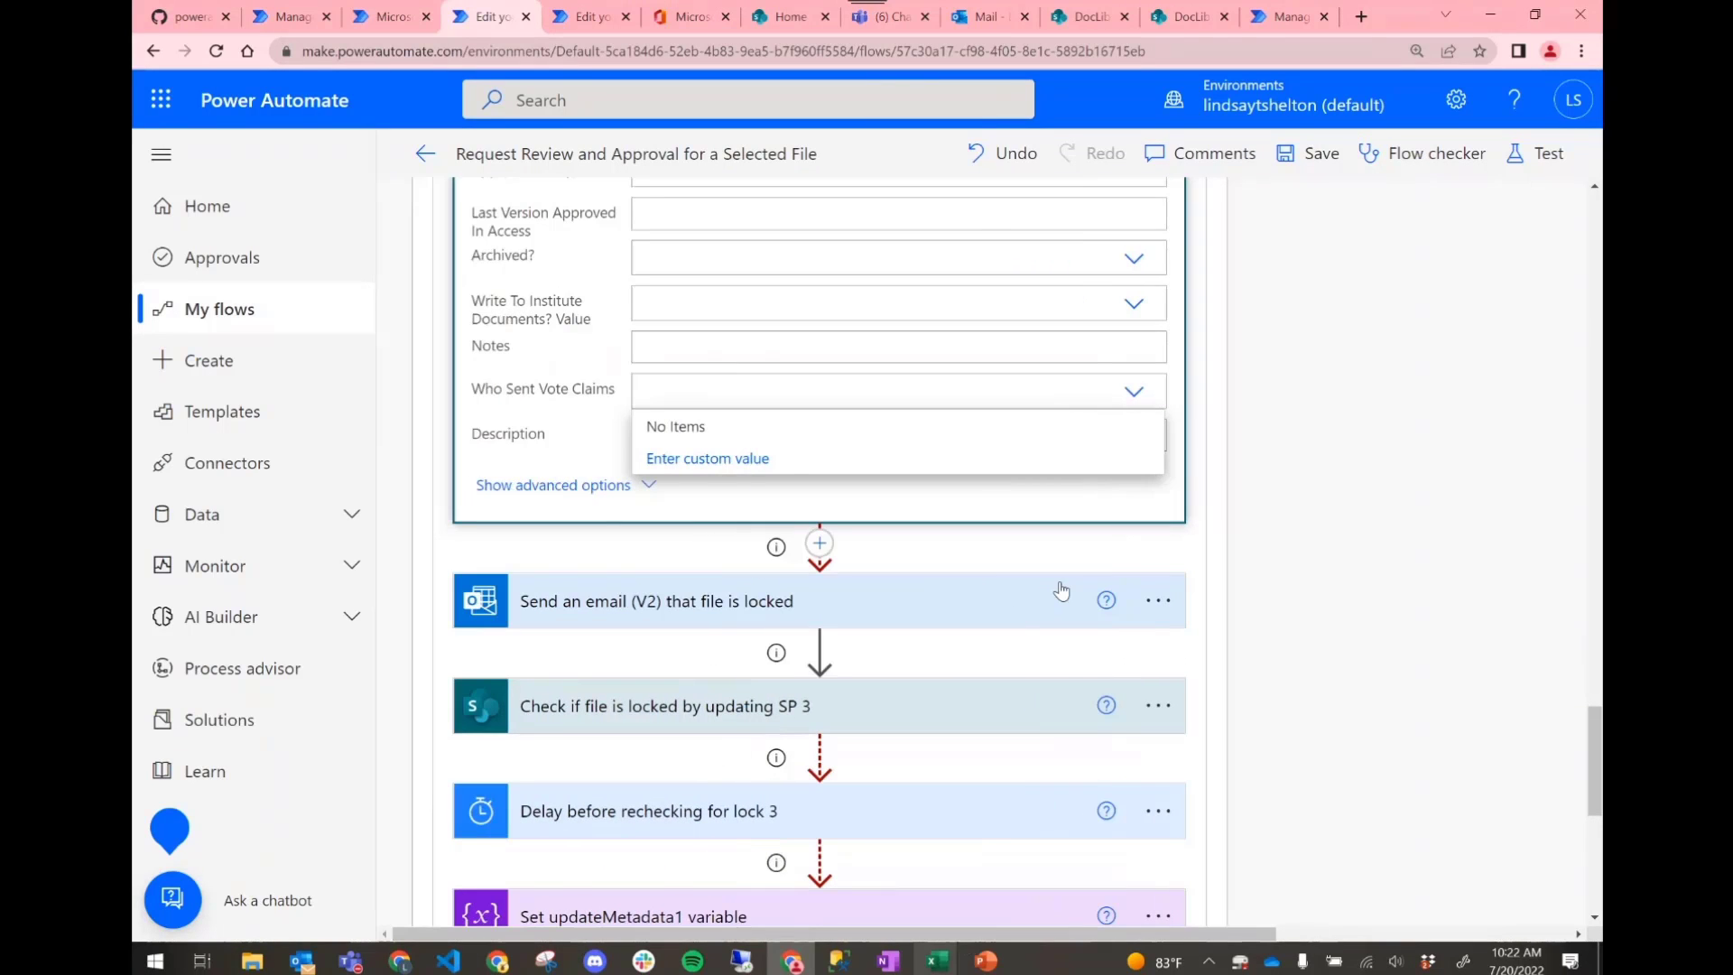
{"action": "left_click", "coordinate": [1154, 545]}
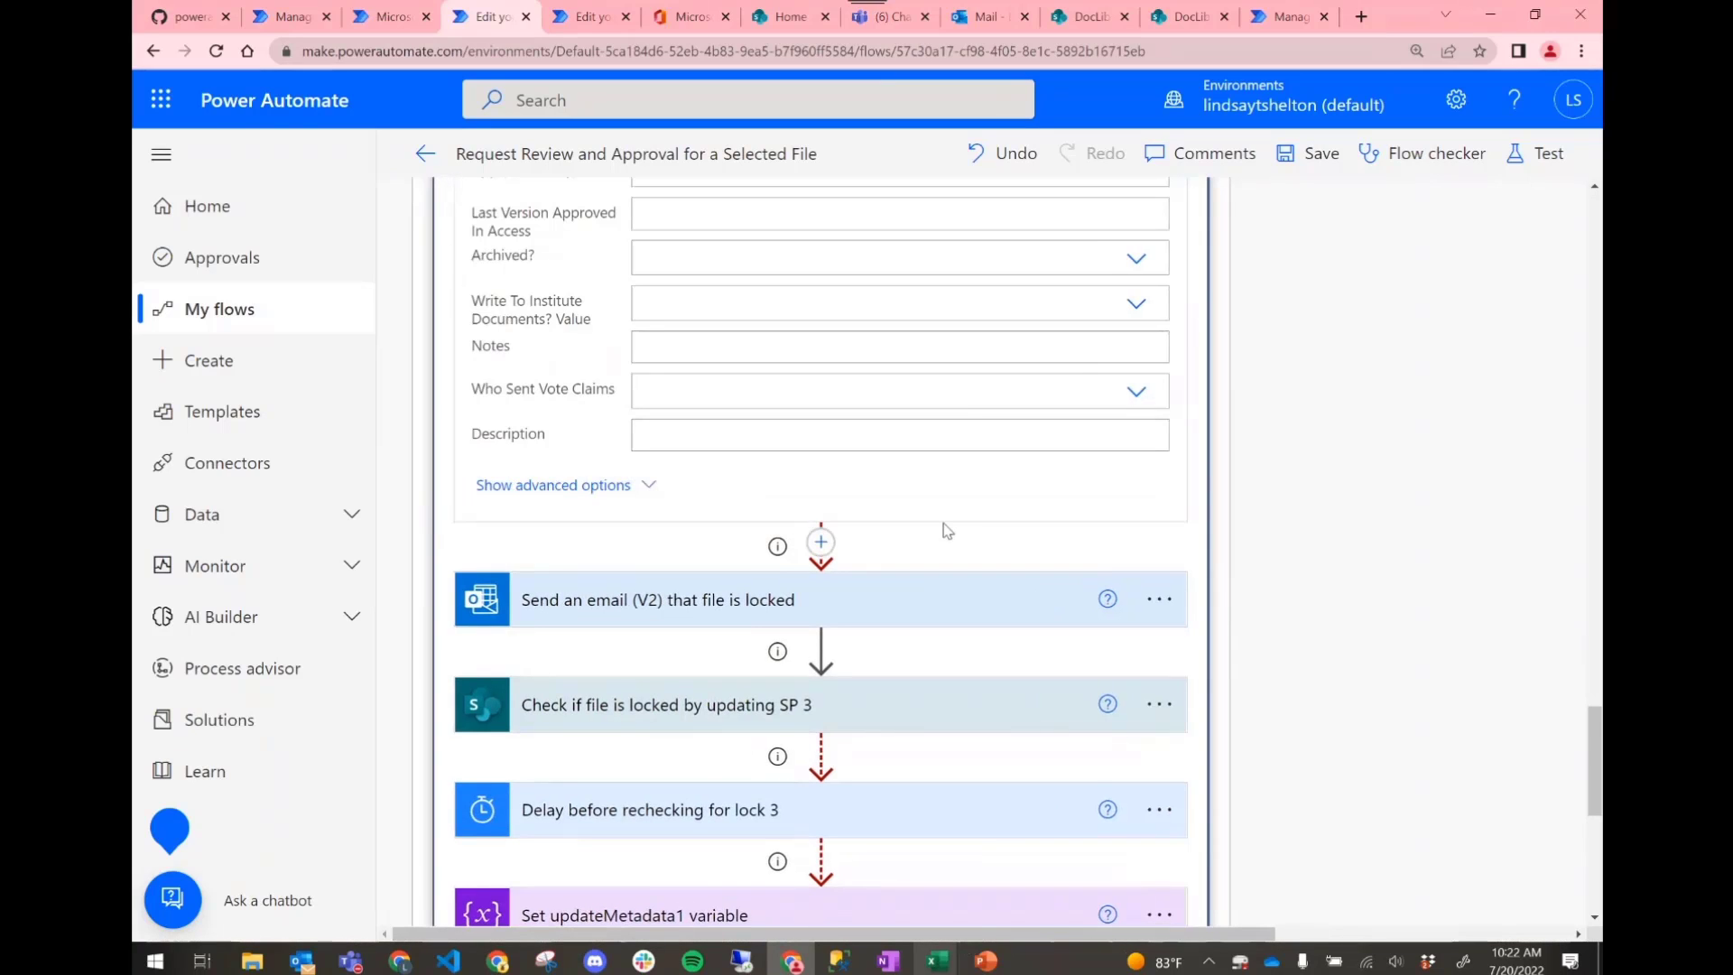
{"action": "scroll", "coordinate": [943, 533], "scroll_direction": "down", "scroll_amount": 1}
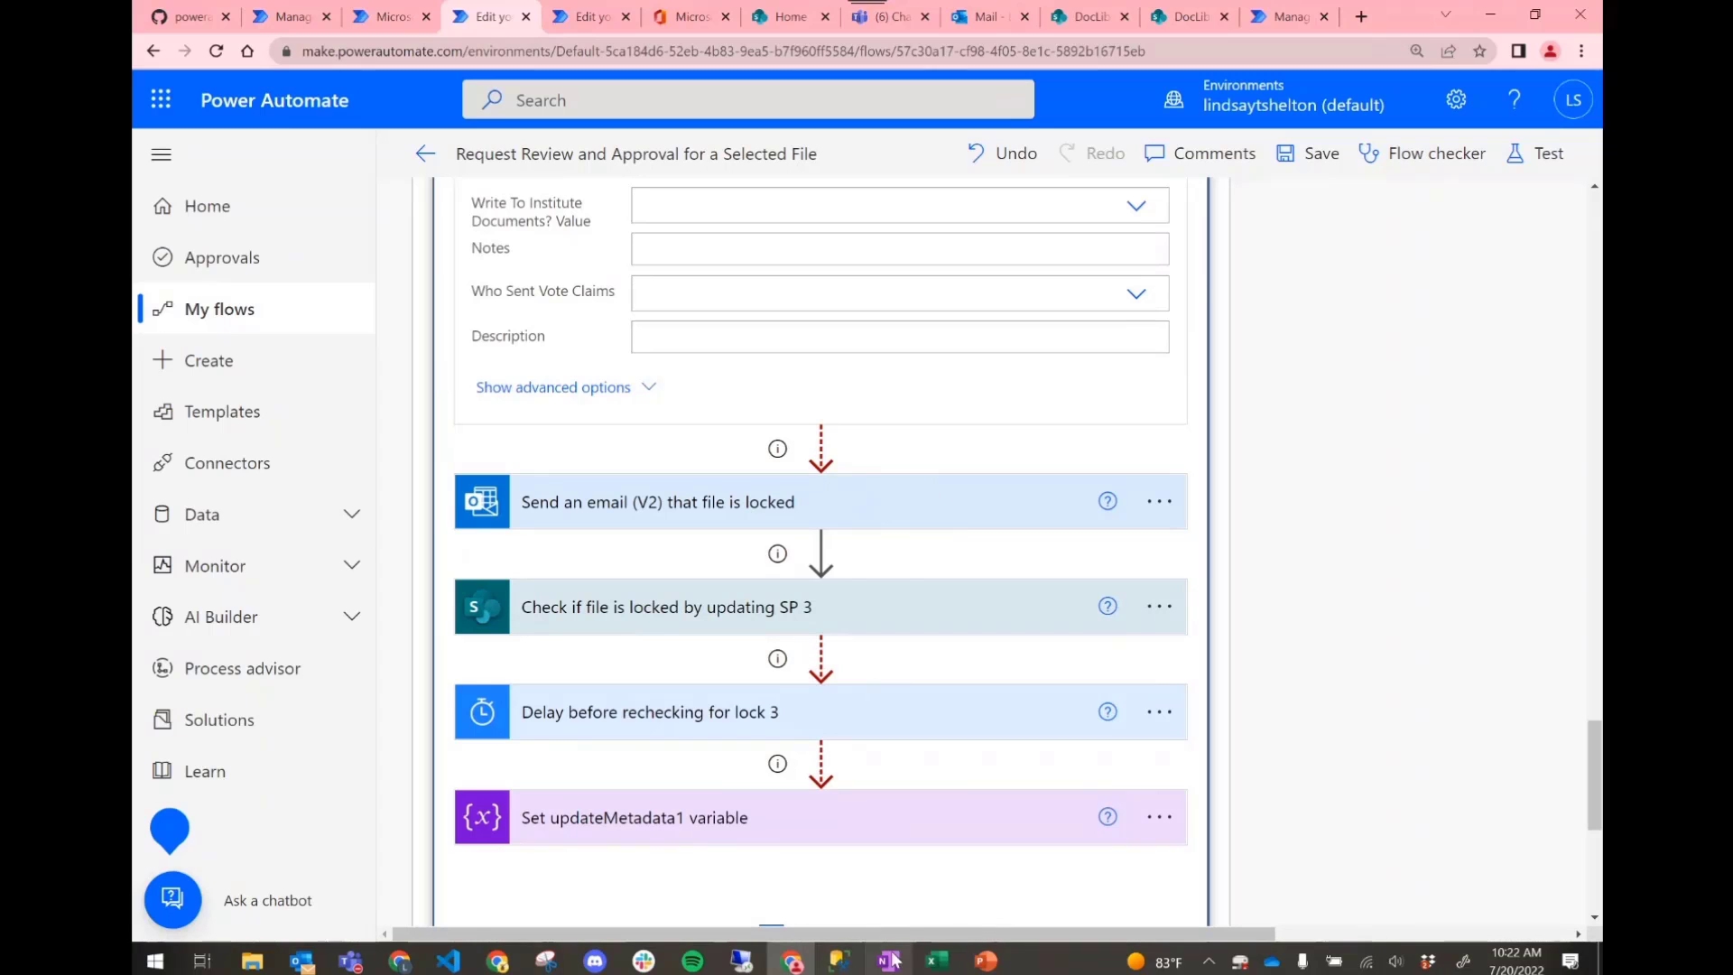
- Switch to the PowerPoint presentation and start the slide show from slide 11, the flowchart of the file-lock error handling
{"action": "left_click", "coordinate": [986, 961]}
{"action": "left_click", "coordinate": [299, 728]}
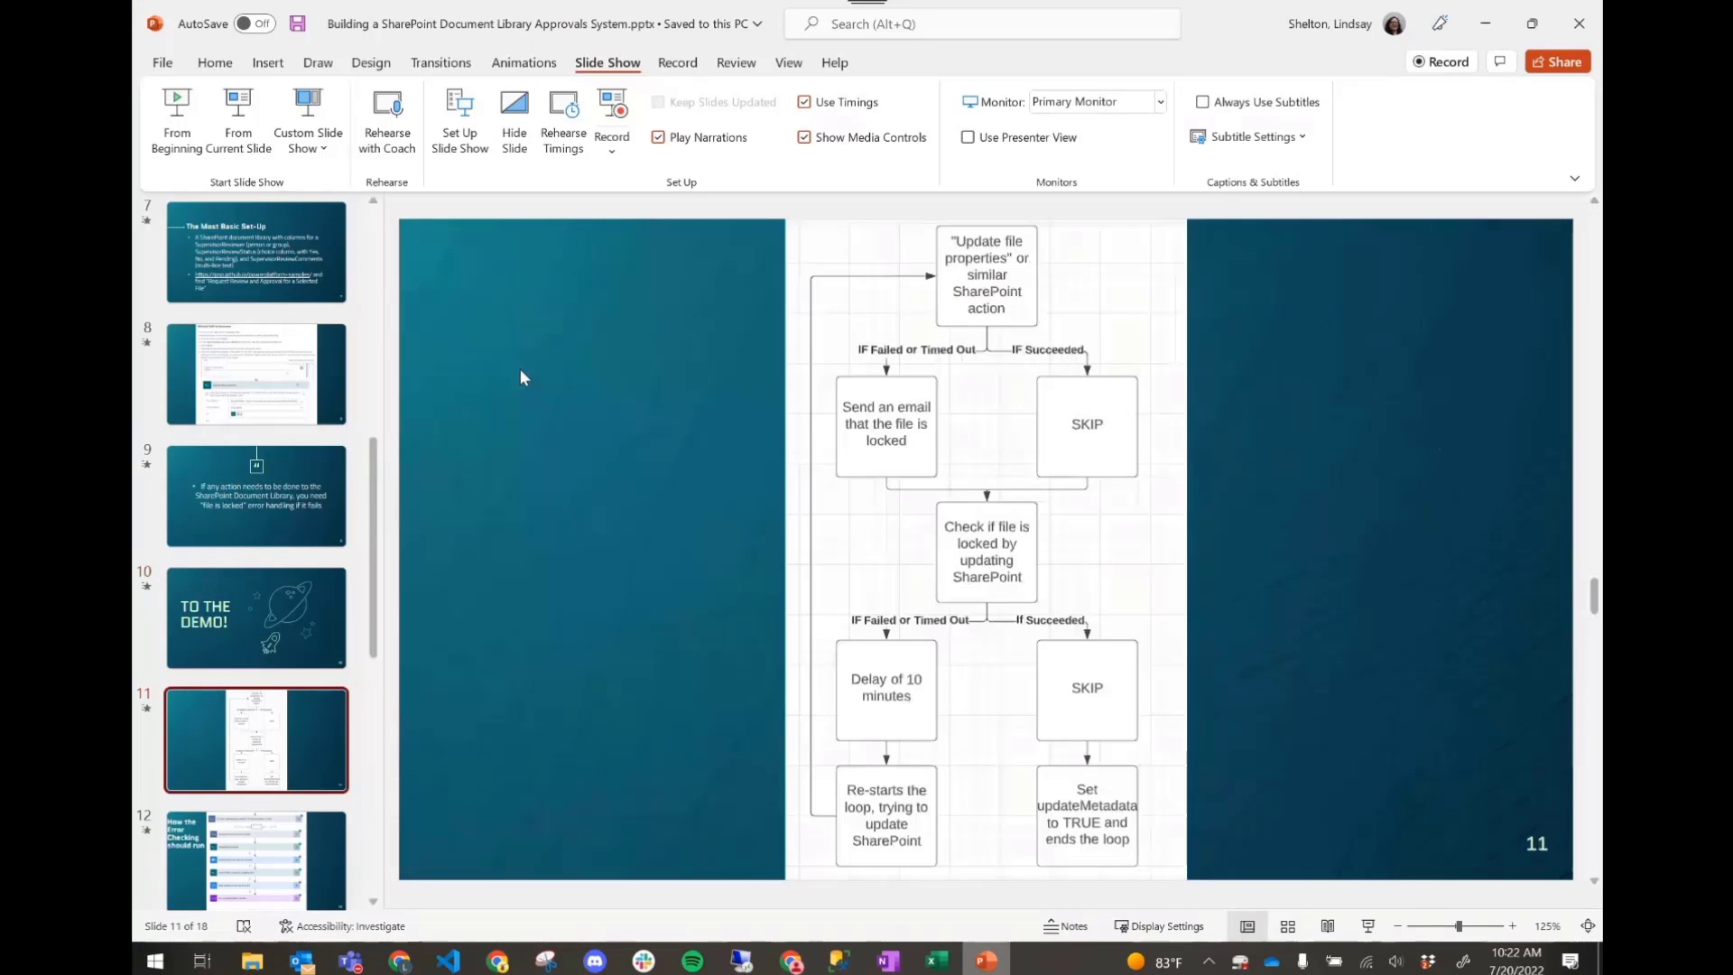
{"action": "left_click", "coordinate": [238, 122]}
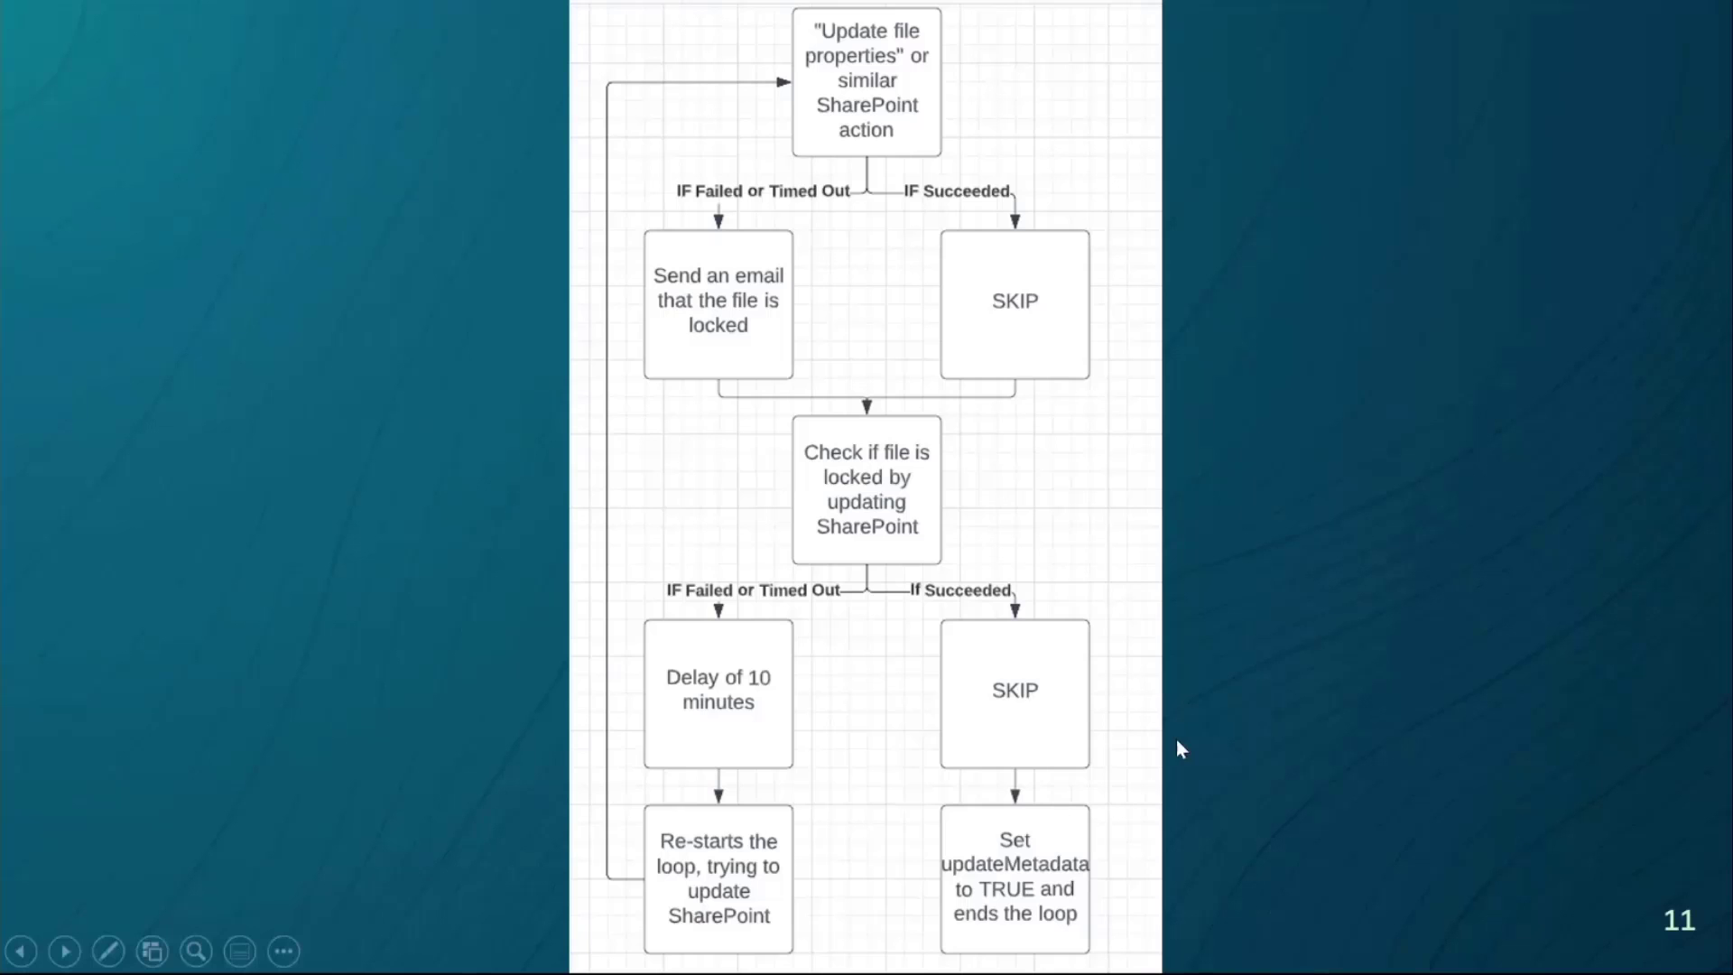